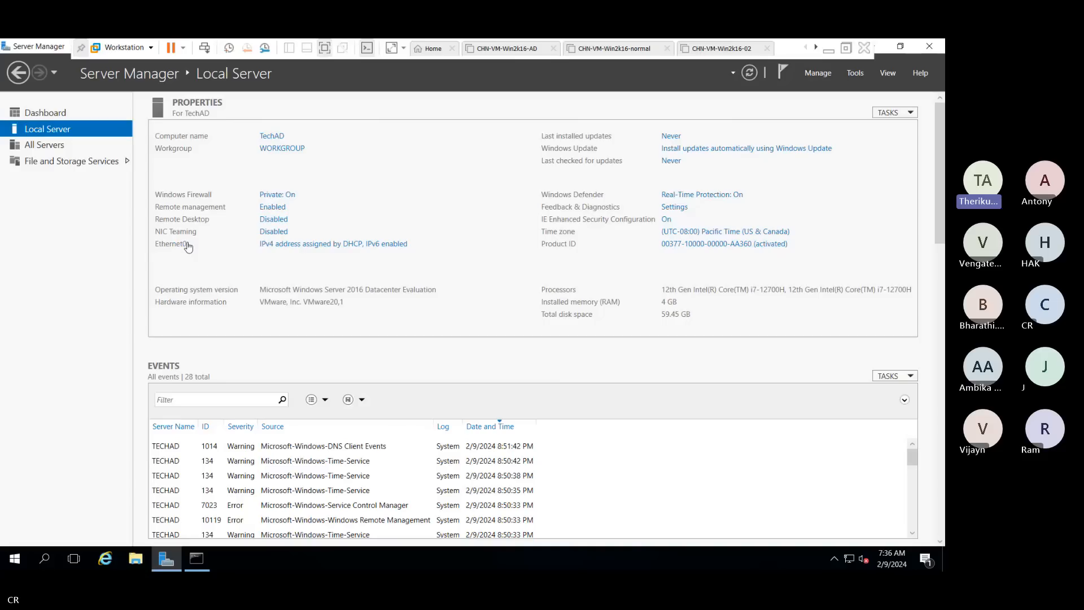
# Close the Server Manager window to reveal the Windows Server 2016 desktop
pyautogui.click(931, 47)
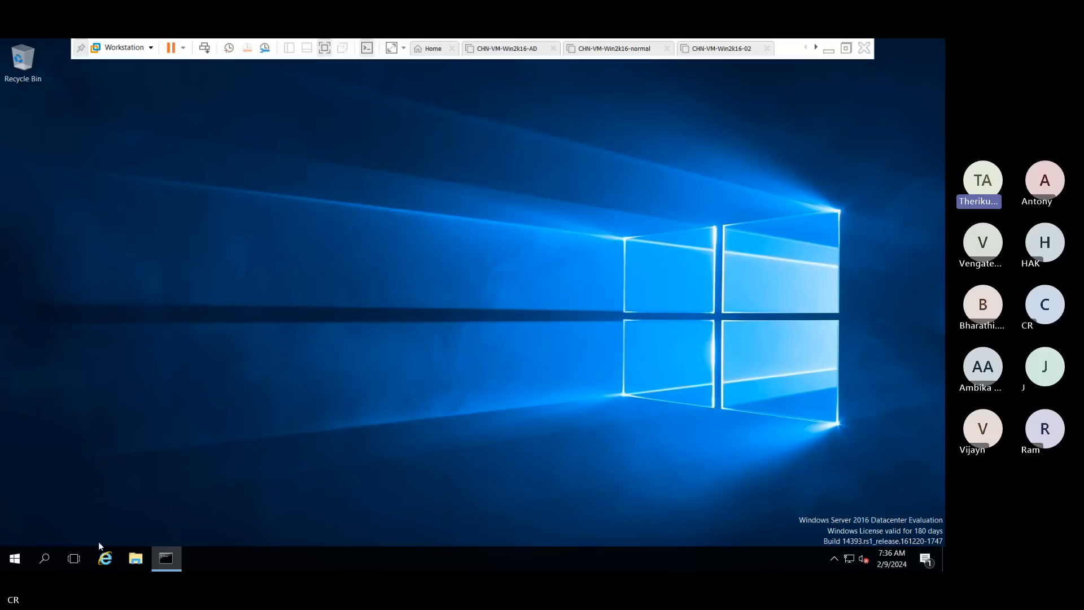
# Relaunch Server Manager from the Start menu and show TechAD's Local Server properties
pyautogui.click(15, 558)
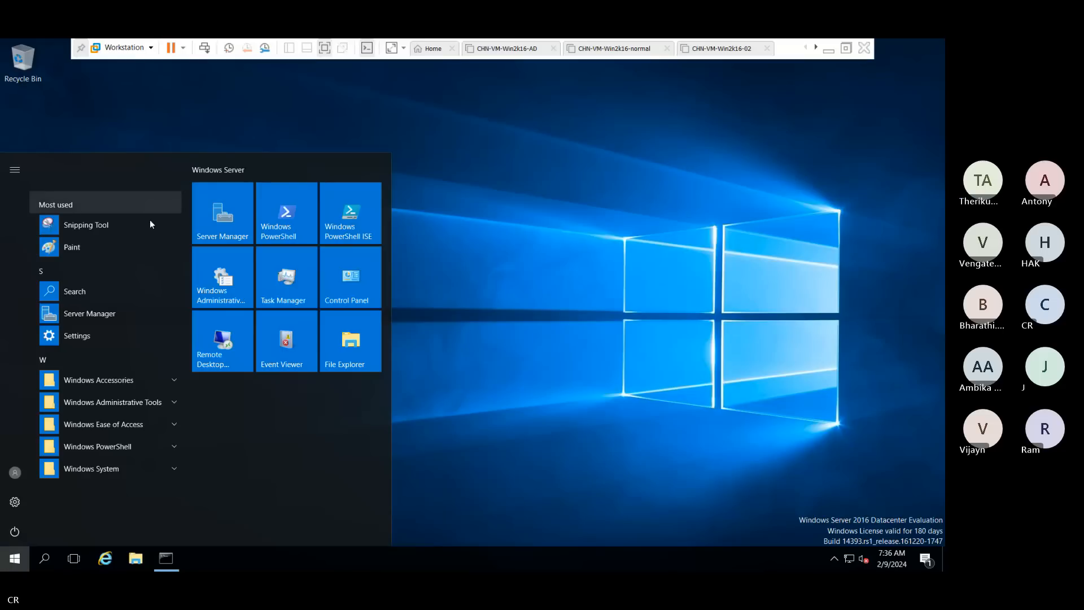
pyautogui.click(221, 235)
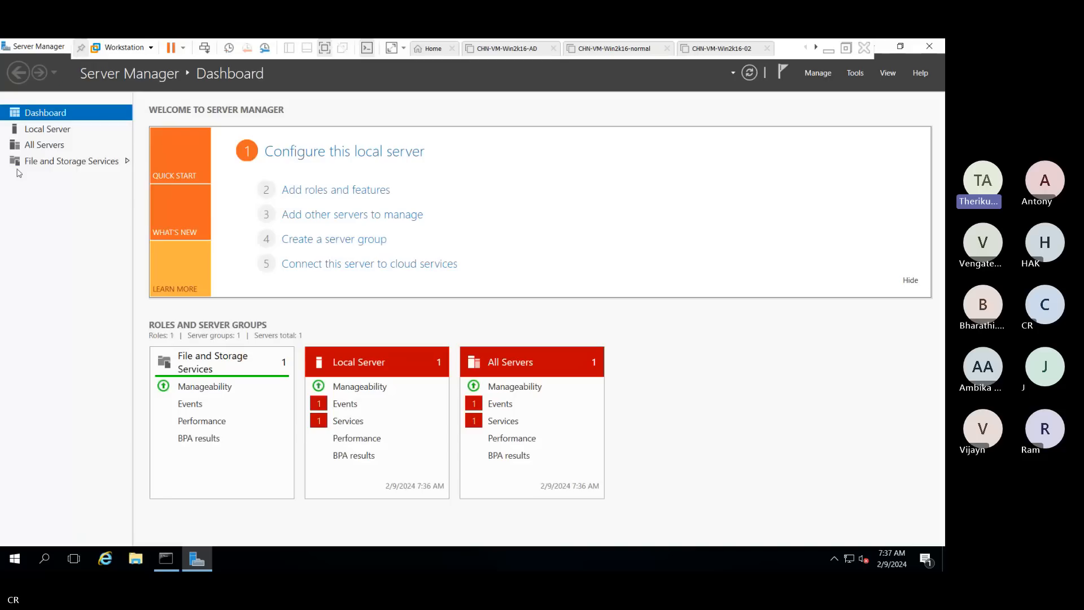
pyautogui.click(46, 131)
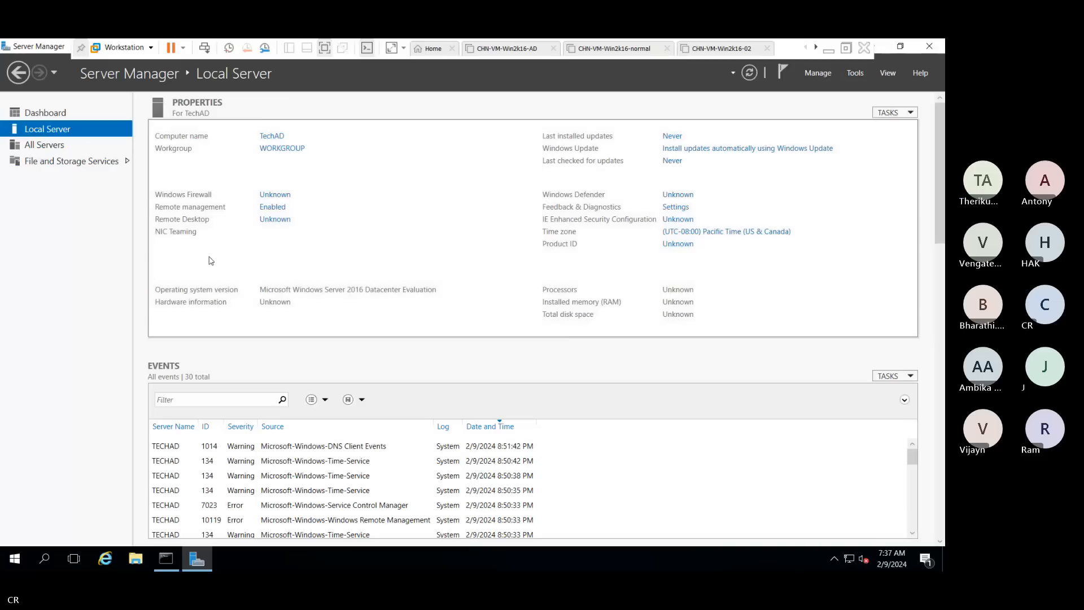
pyautogui.click(271, 247)
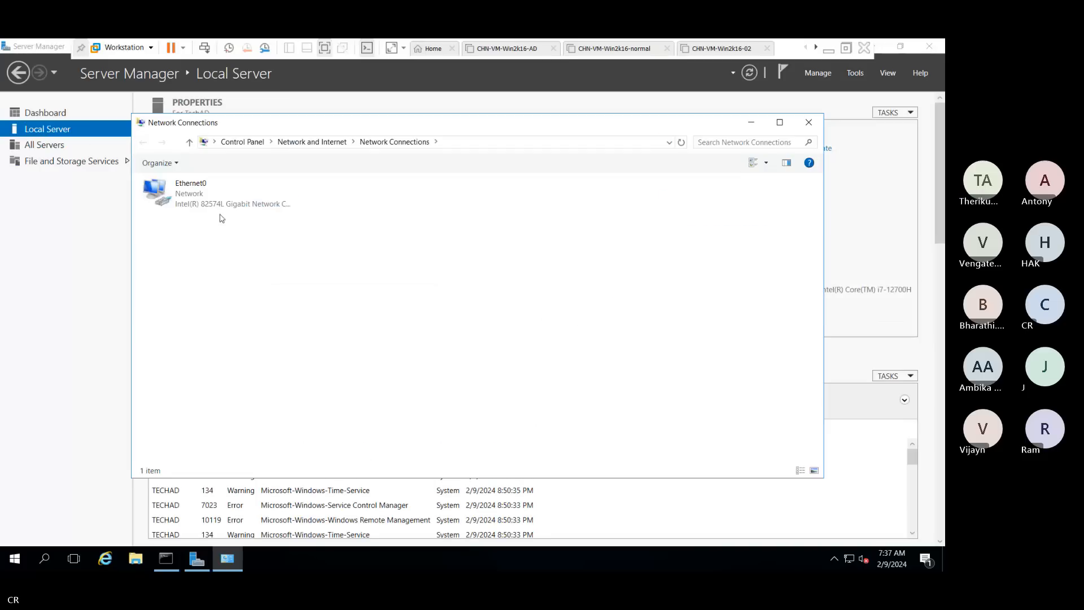
pyautogui.rightClick(210, 205)
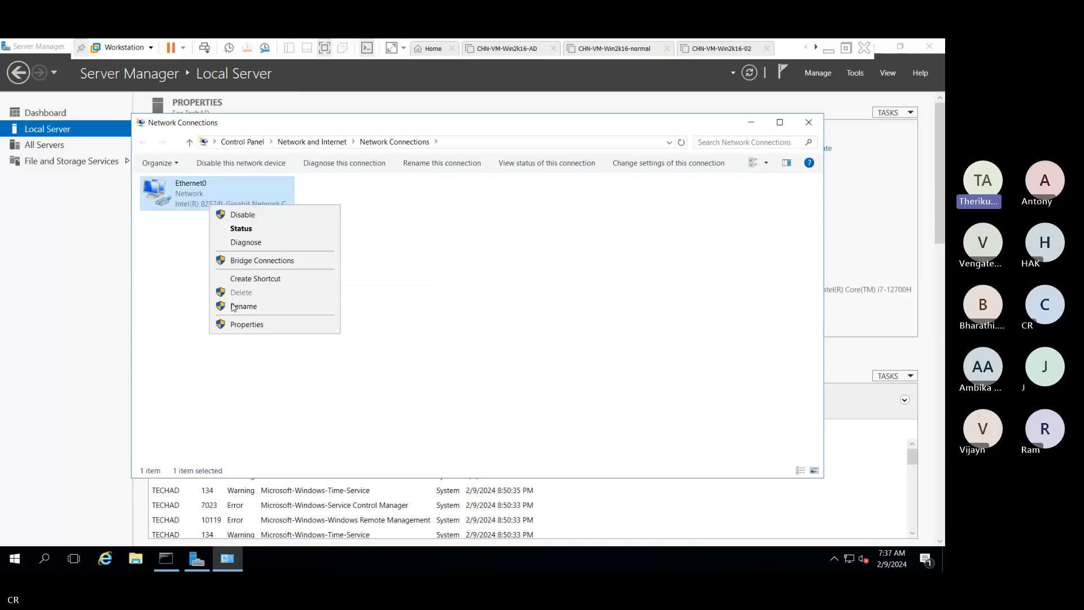
pyautogui.click(235, 325)
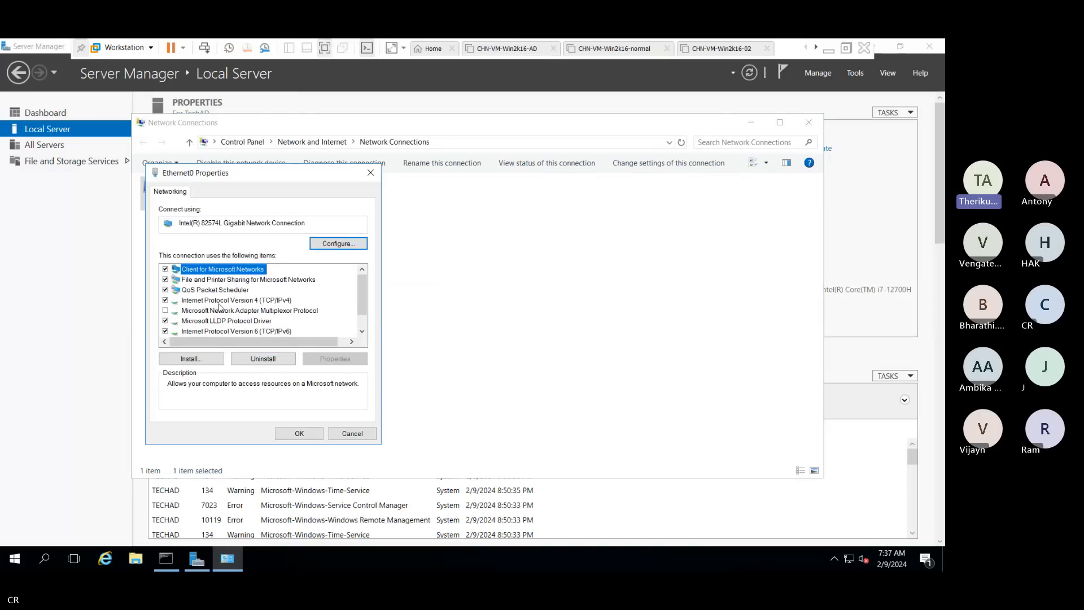
pyautogui.click(220, 302)
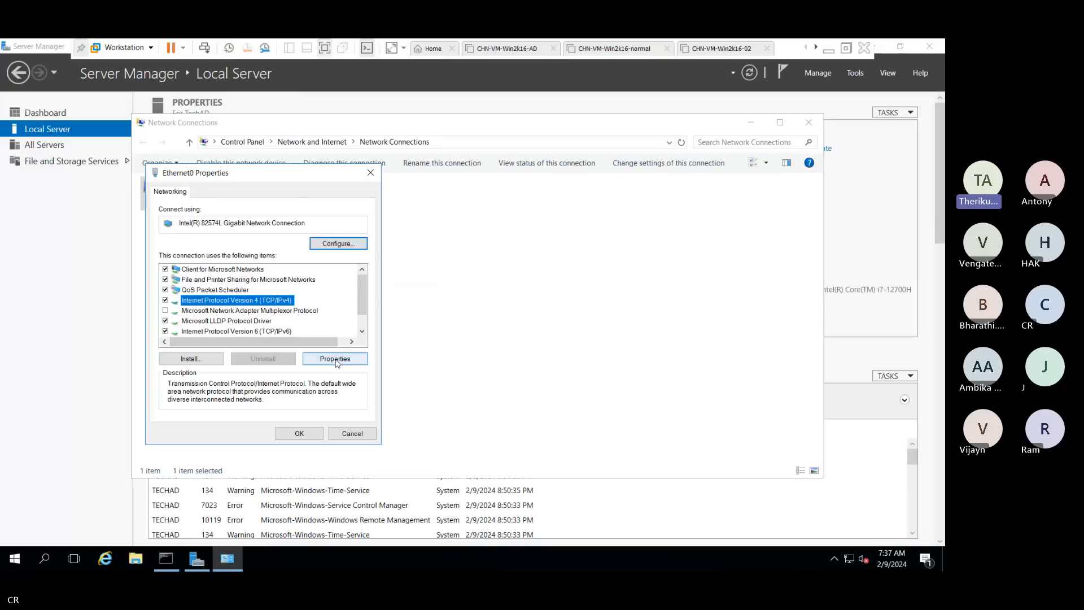
pyautogui.click(370, 173)
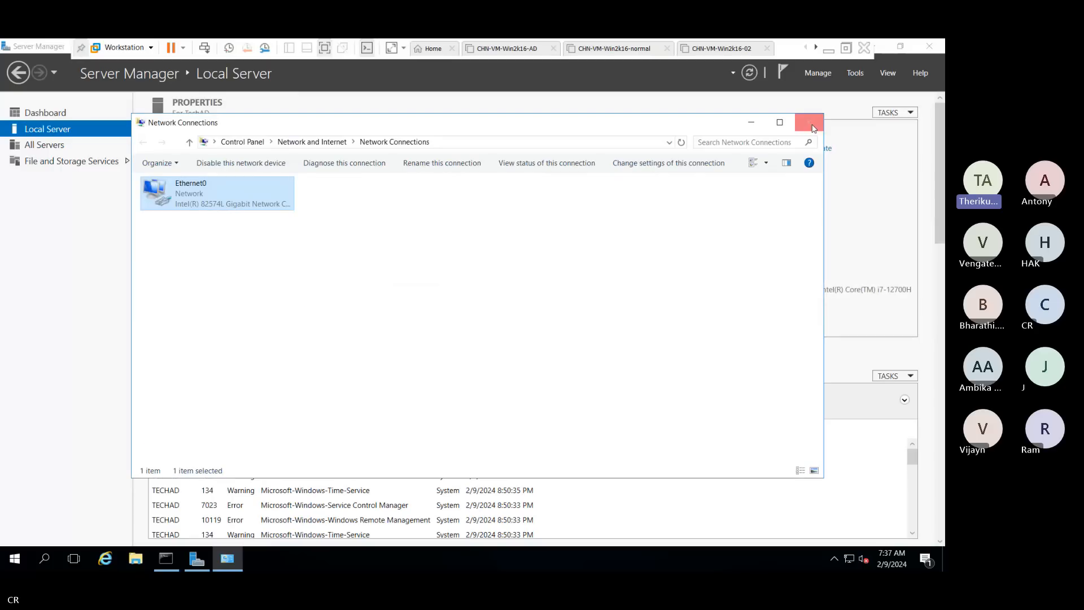
pyautogui.click(811, 125)
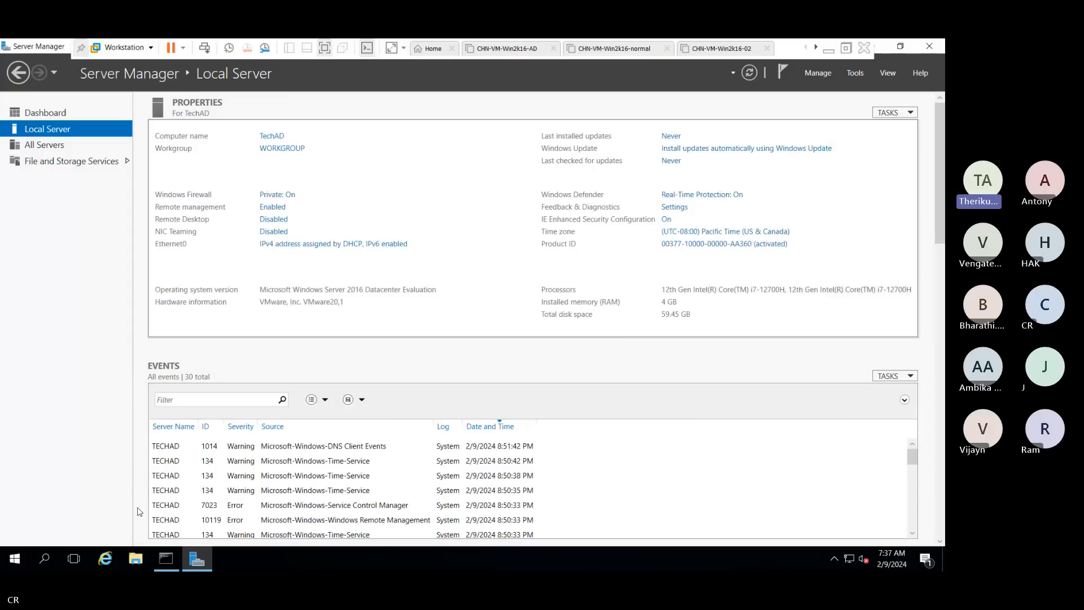
# Run ncpa.cpl and open the Internet Protocol Version 4 properties of the Ethernet0 adapter
pyautogui.press('super+r')
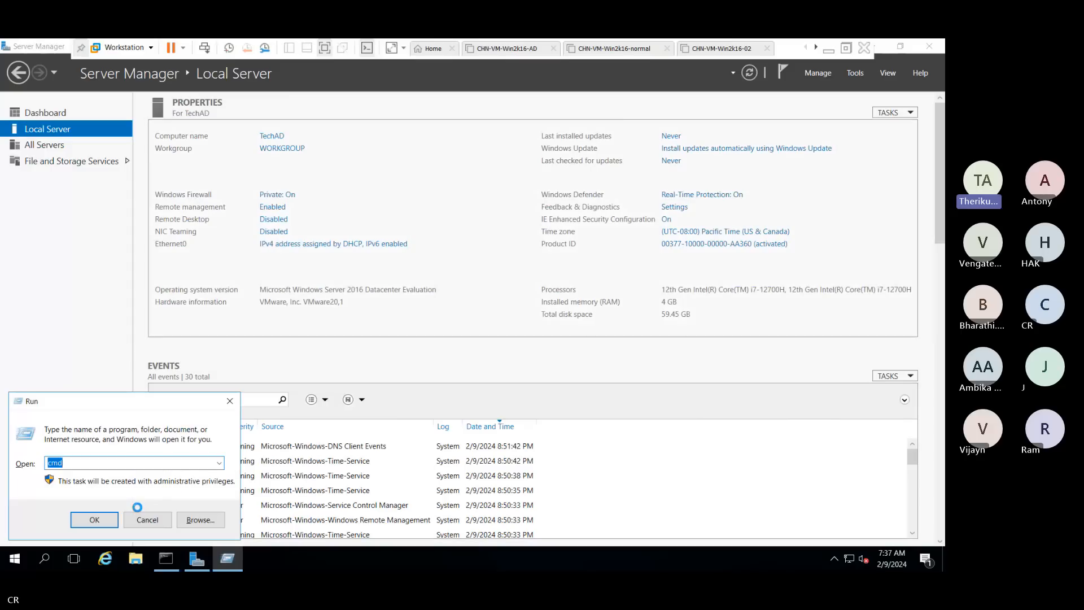
pyautogui.write('ncpa.cpl')
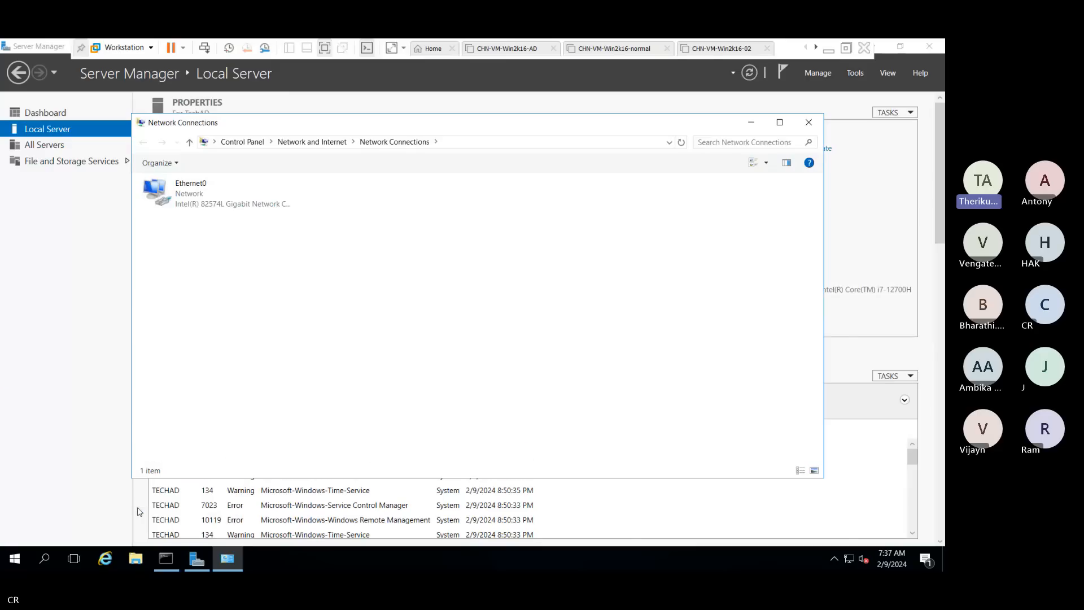
pyautogui.click(210, 207)
pyautogui.rightClick(211, 207)
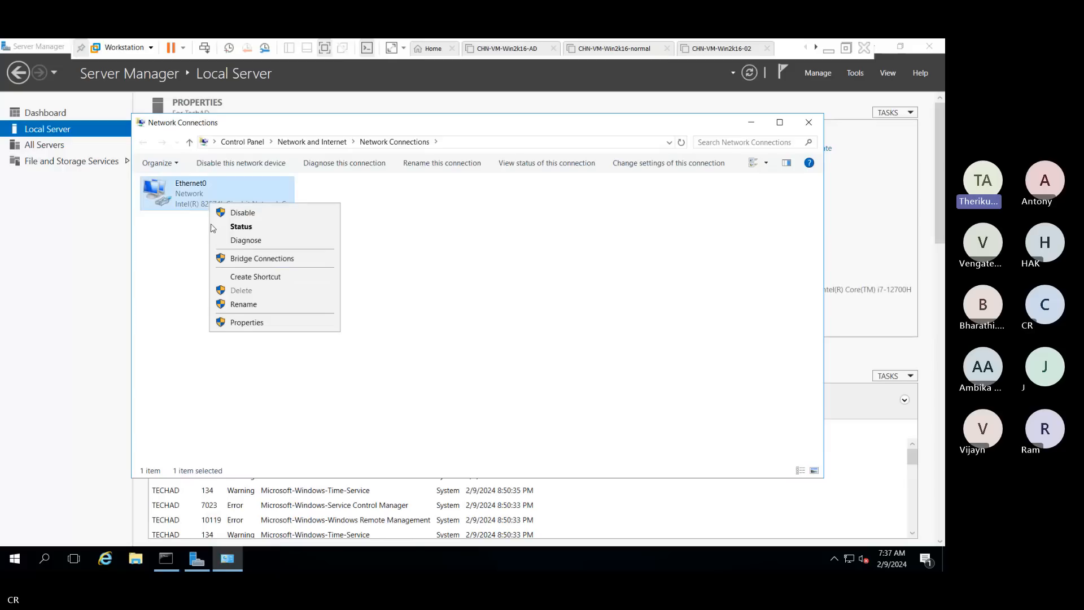
pyautogui.click(235, 323)
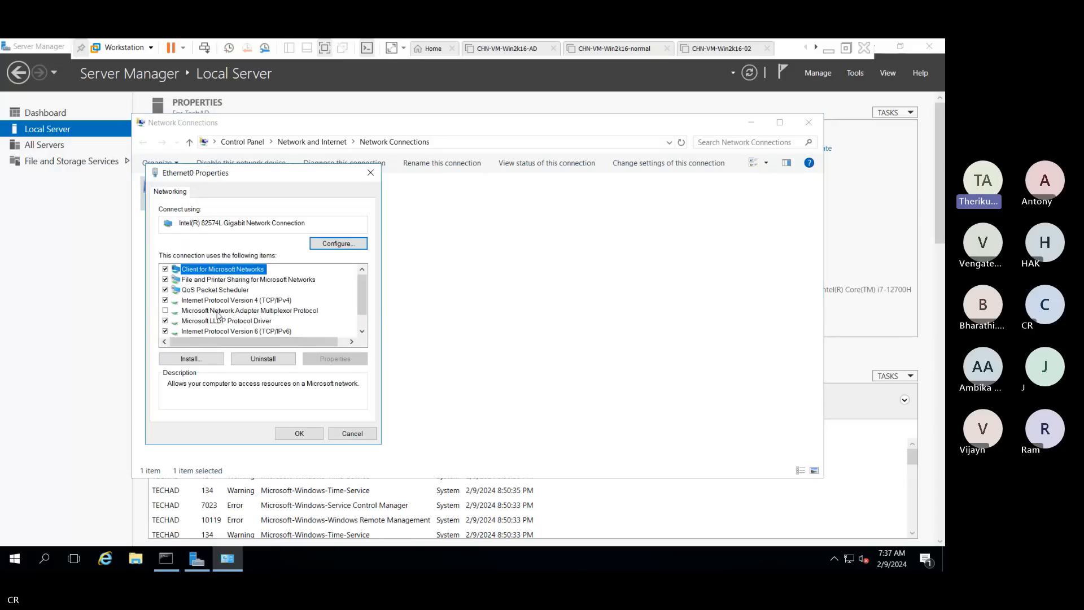
pyautogui.click(218, 301)
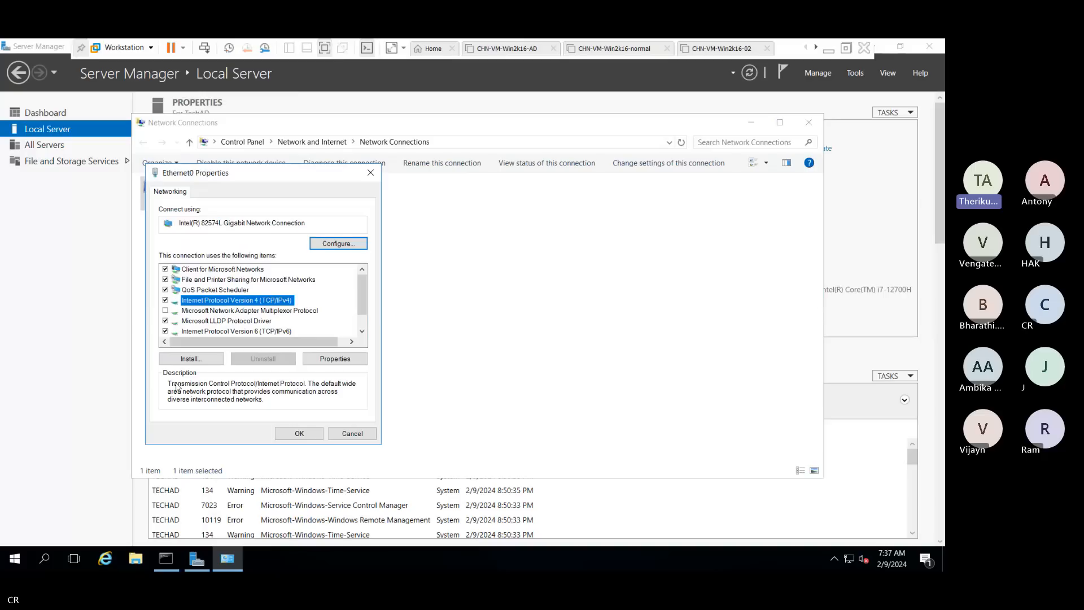
pyautogui.click(334, 359)
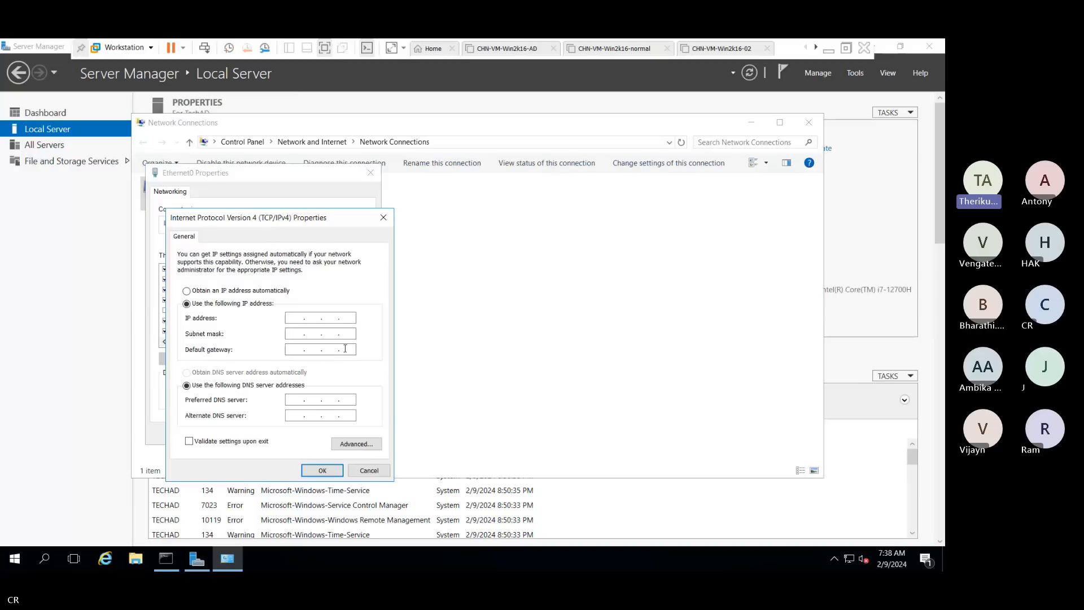
# Assign Ethernet0 static IP 192.168.2.10, mask 255.255.255.0 and gateway 192.168.2.1, then confirm
pyautogui.click(298, 319)
pyautogui.write('192 ')
pyautogui.write('1')
pyautogui.write('68')
pyautogui.write('1')
pyautogui.press('BackSpace')
pyautogui.press('BackSpace')
pyautogui.write('8.2.')
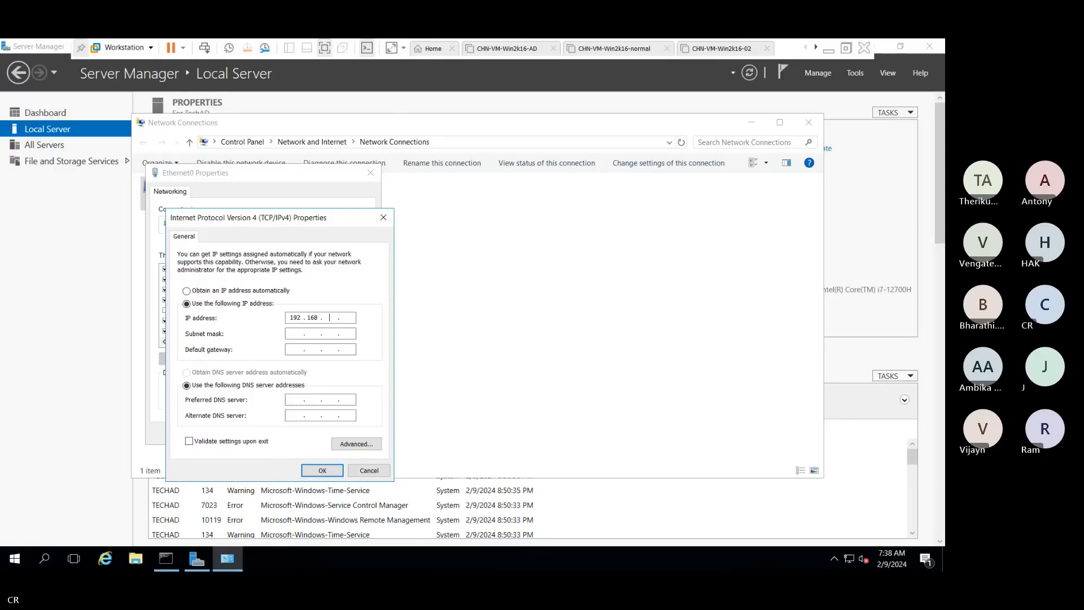
pyautogui.write('10')
pyautogui.click(297, 334)
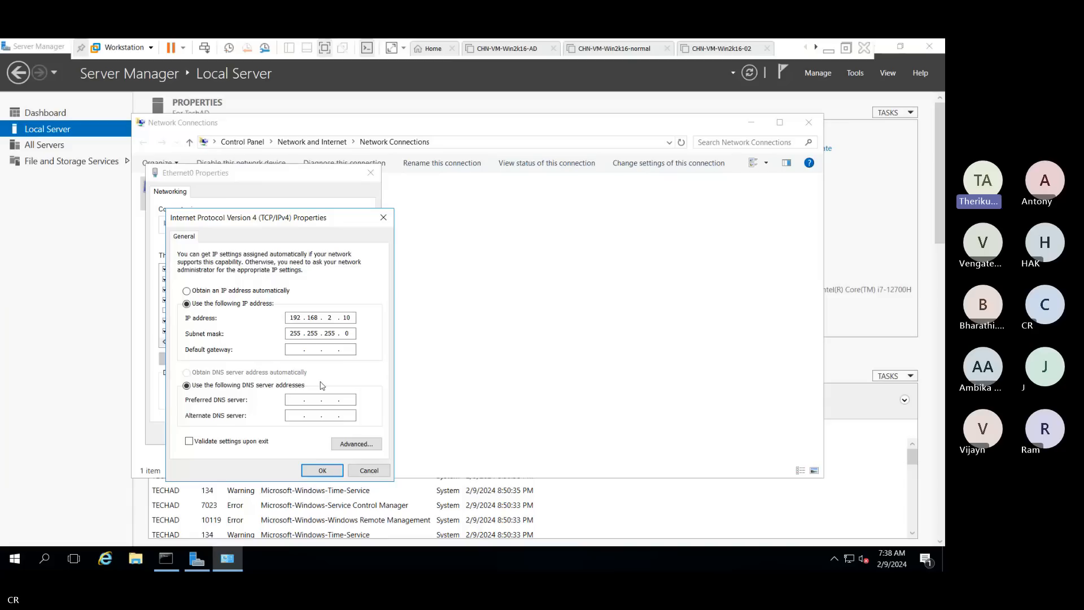
pyautogui.write('192 . 168 . 2 .')
pyautogui.write('1')
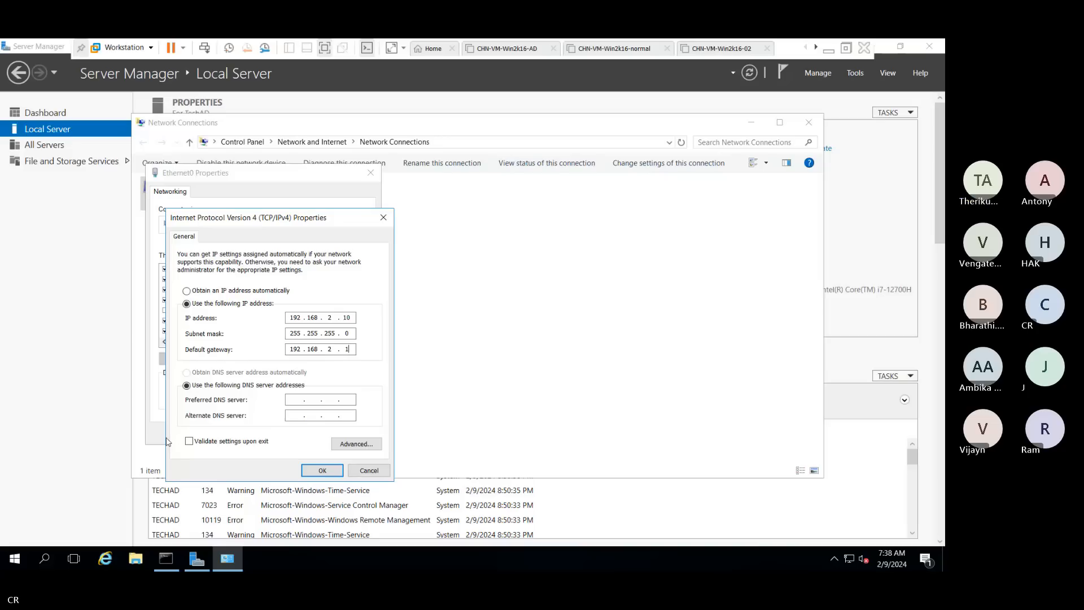
pyautogui.click(316, 471)
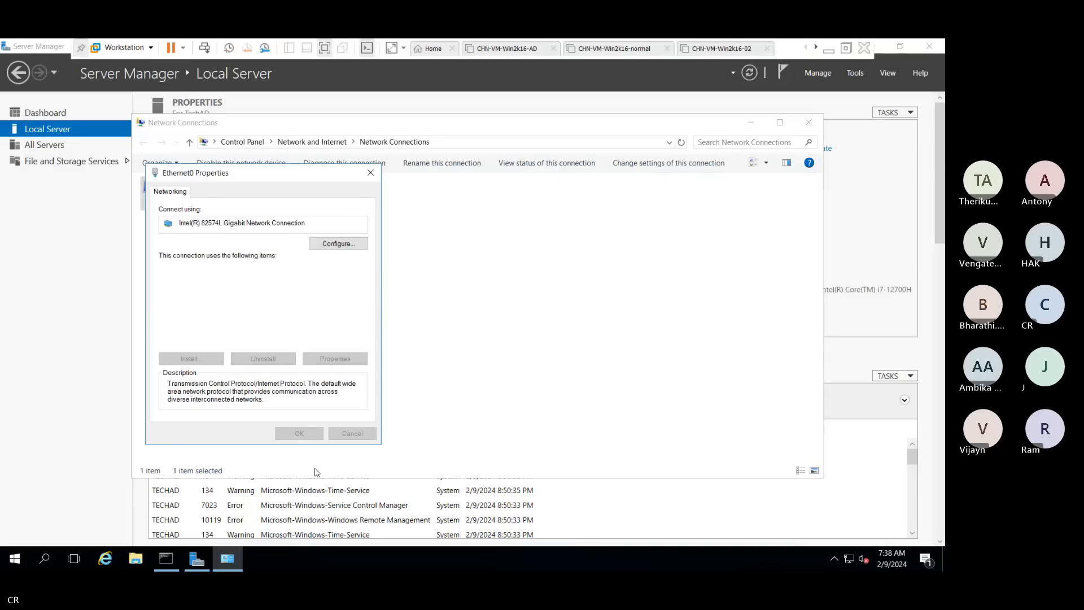
# Close the Ethernet0 Properties and Network Connections windows and show the Server Manager Dashboard
pyautogui.click(302, 433)
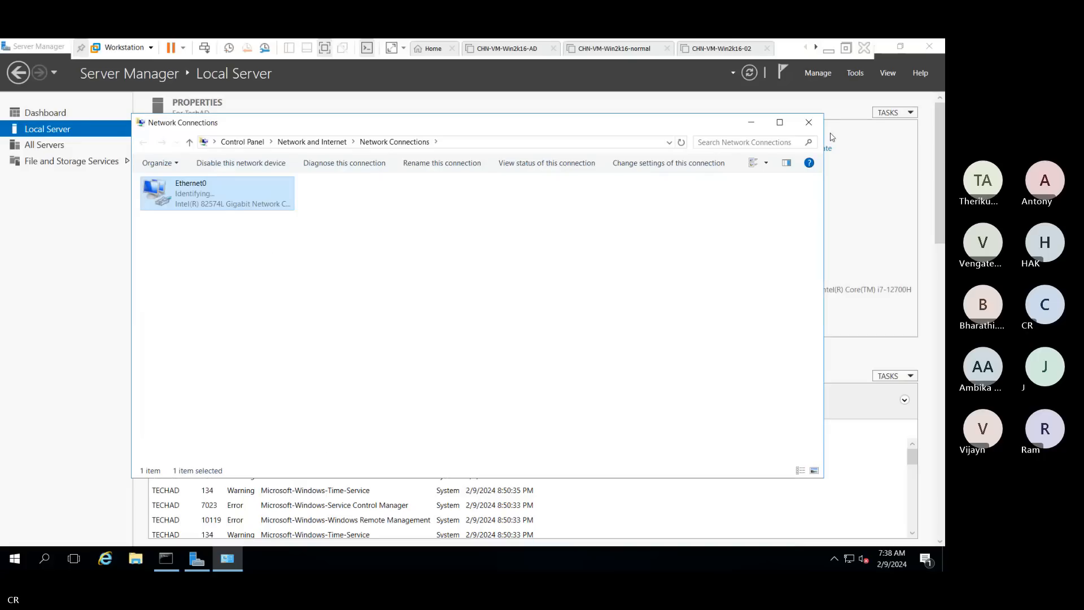
pyautogui.click(809, 123)
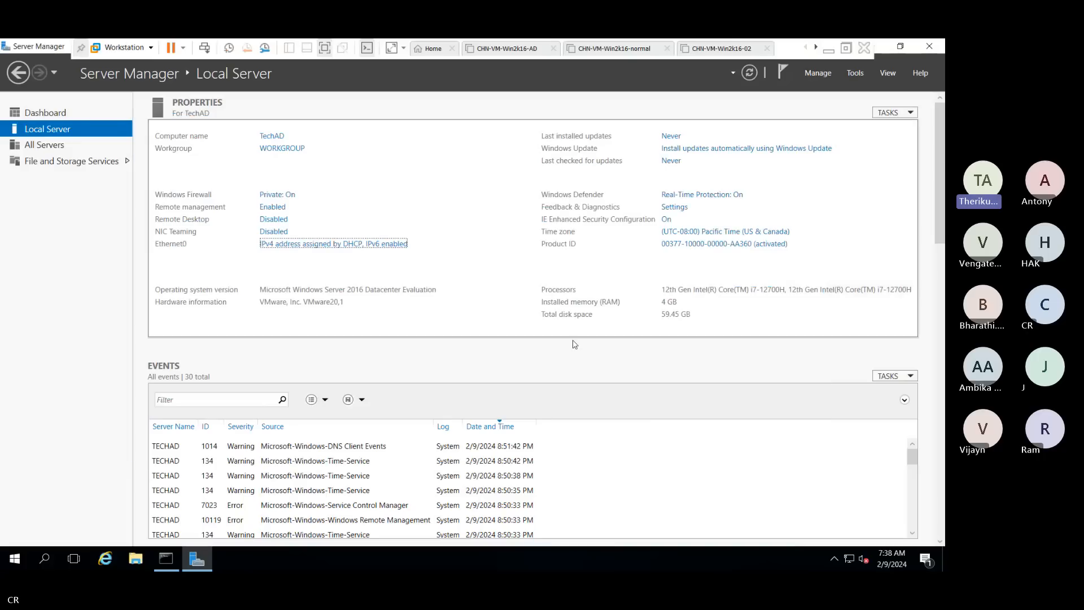
pyautogui.click(214, 268)
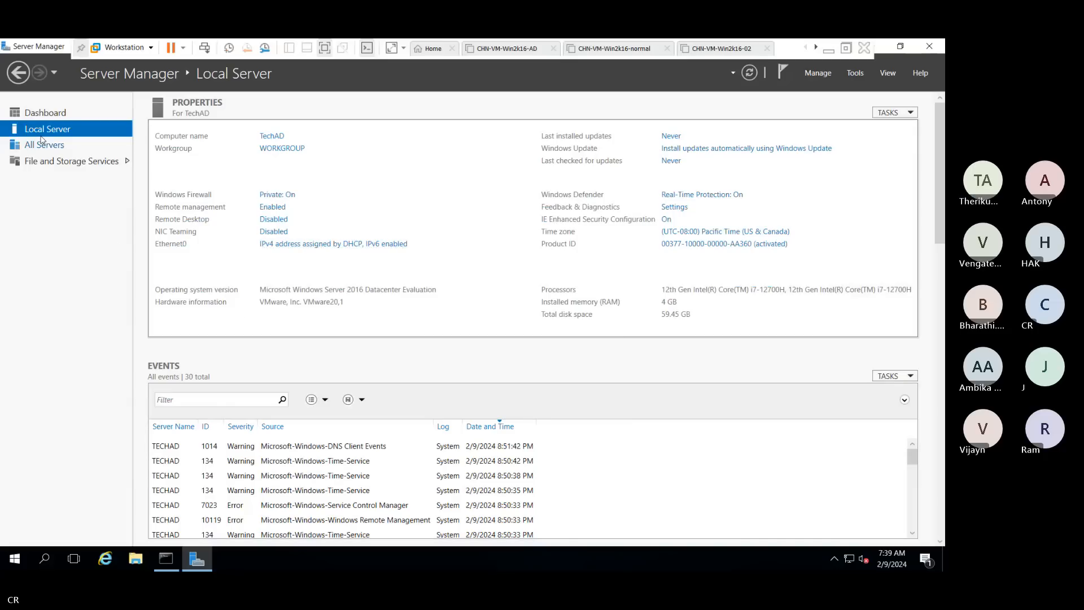
pyautogui.click(45, 114)
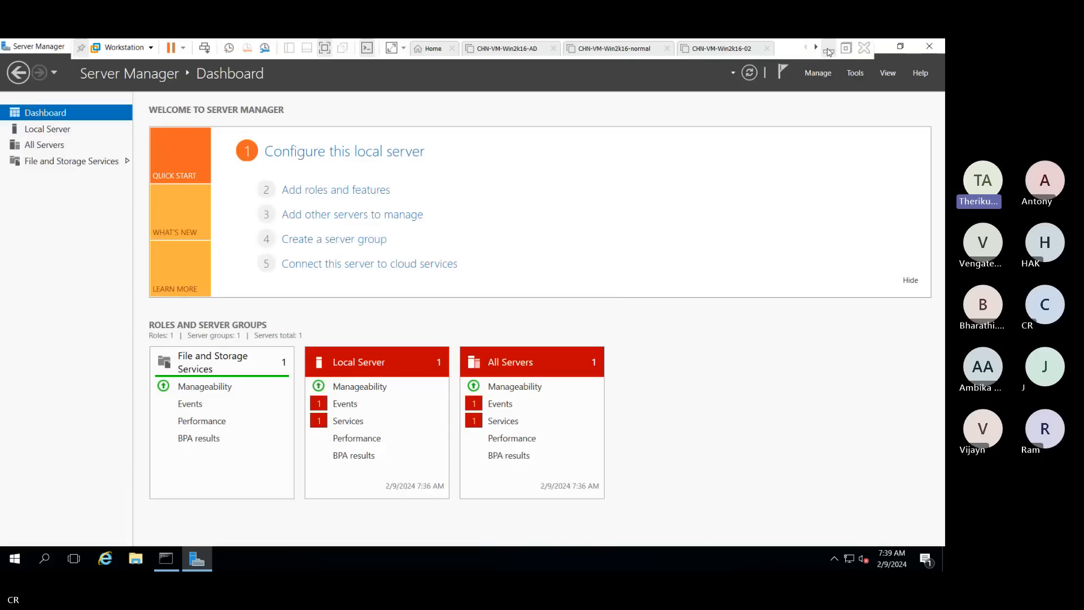
# Briefly switch to the host's meeting window, then return to the server virtual machine
pyautogui.click(829, 50)
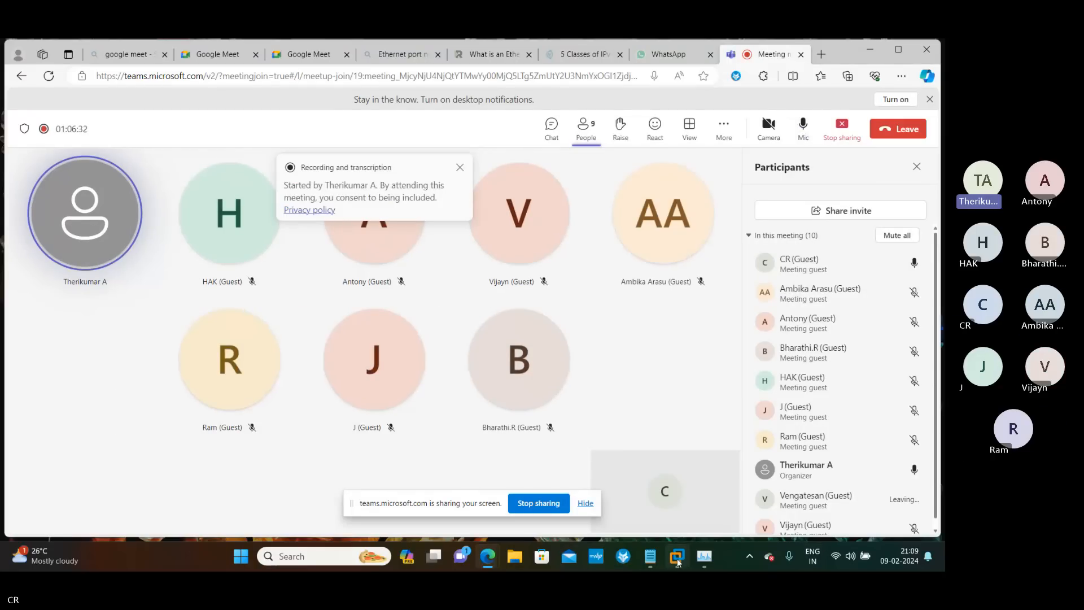
pyautogui.moveTo(677, 558)
pyautogui.click(837, 484)
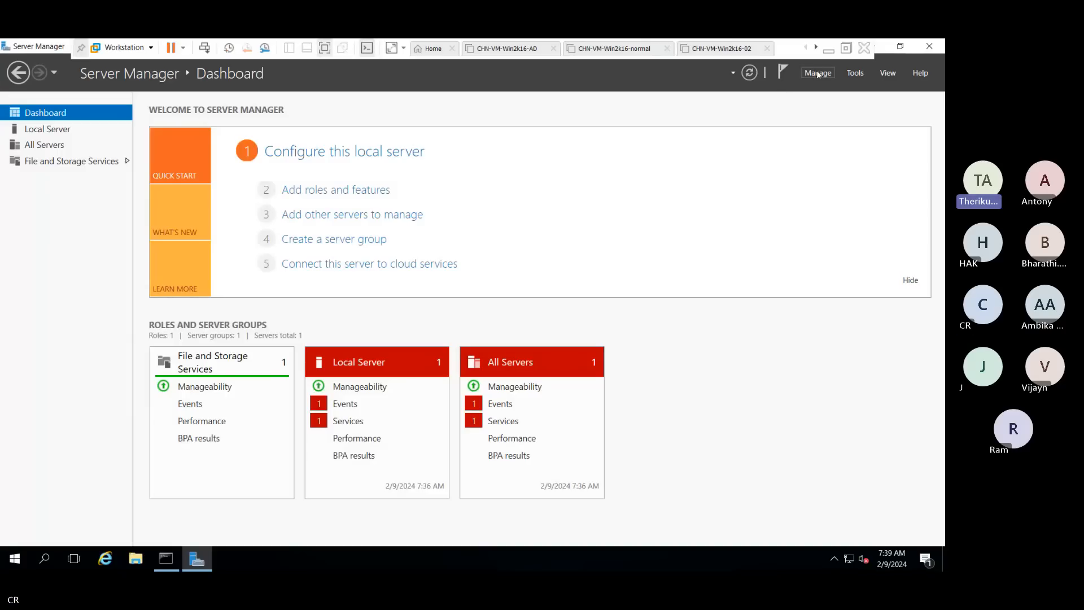
# Launch the Add Roles and Features Wizard from the Dashboard for TechAD
pyautogui.click(336, 192)
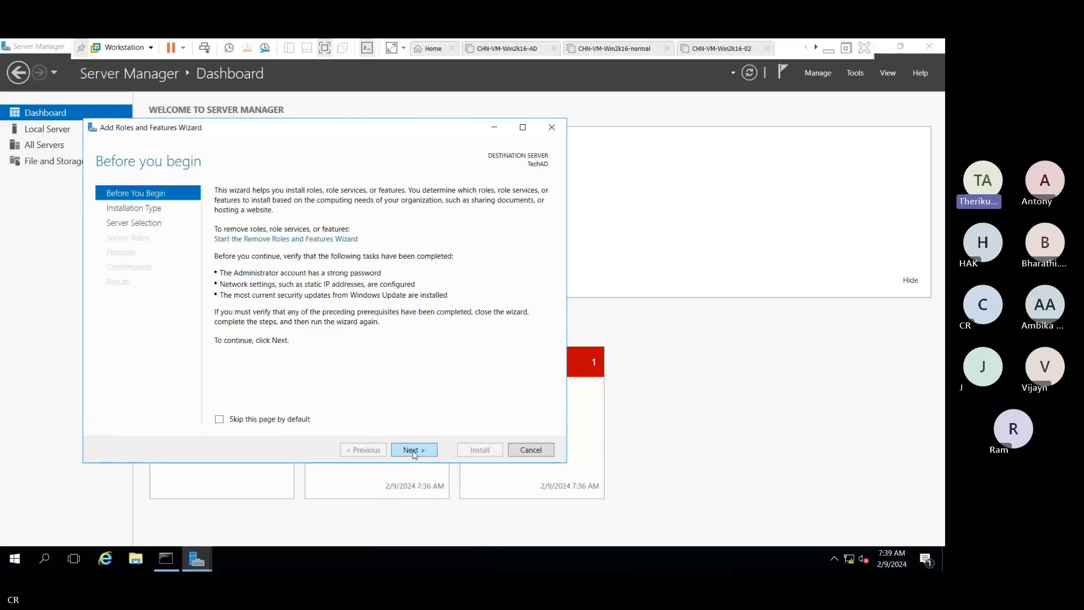
# Choose role-based installation with TechAD as destination, maximize the wizard, and reach Server Roles
pyautogui.click(414, 450)
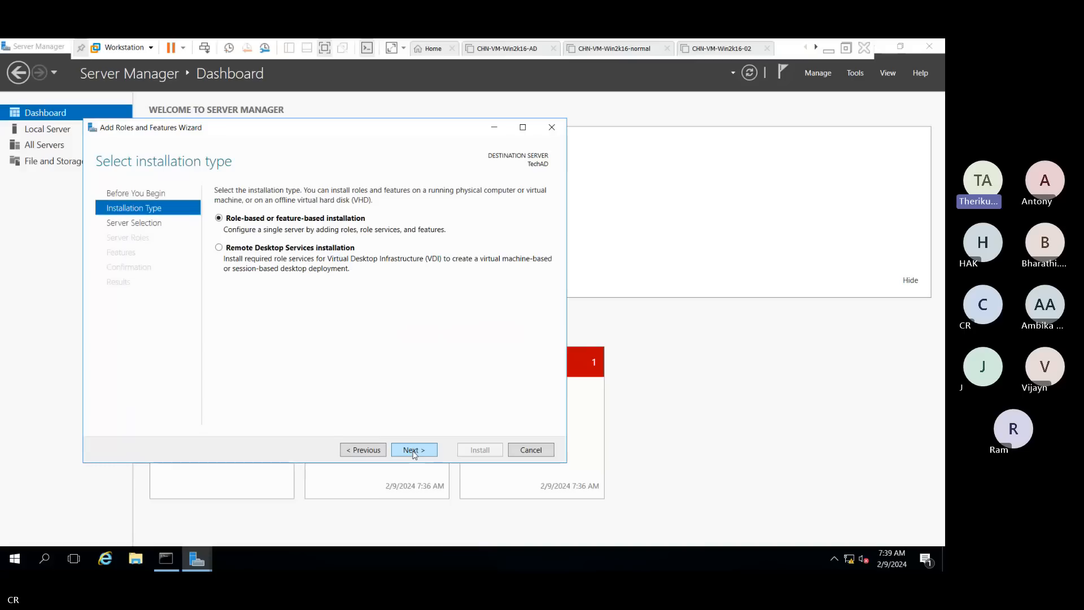
pyautogui.click(413, 450)
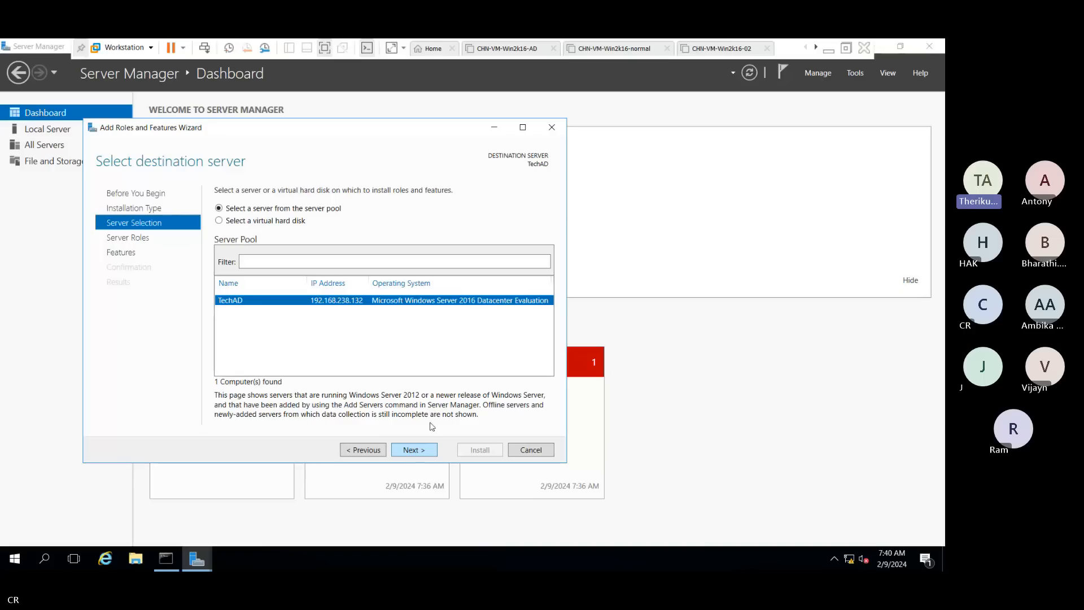
pyautogui.click(524, 130)
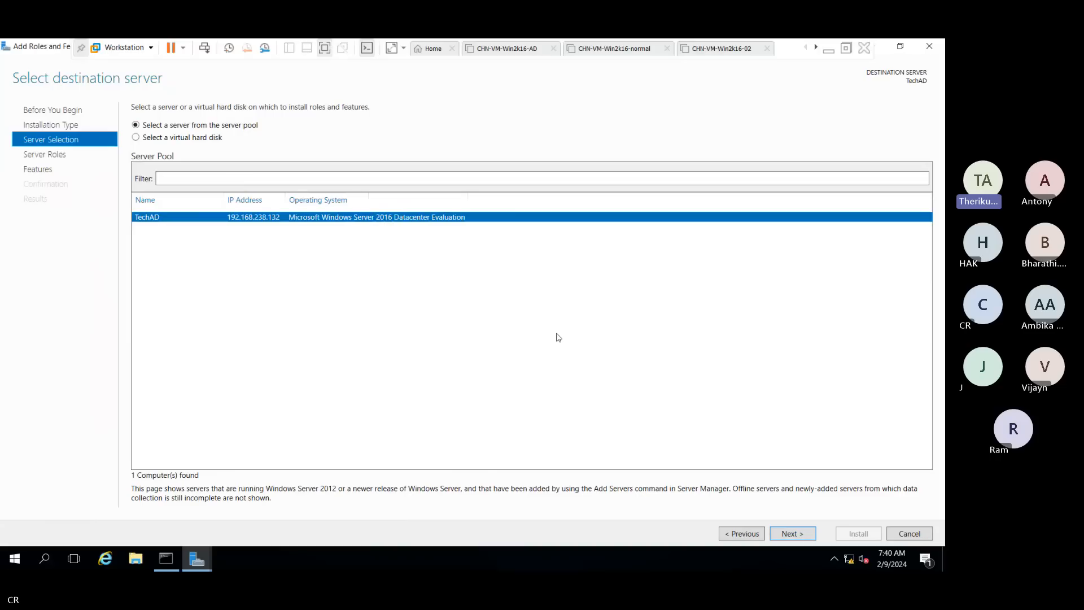
pyautogui.click(785, 534)
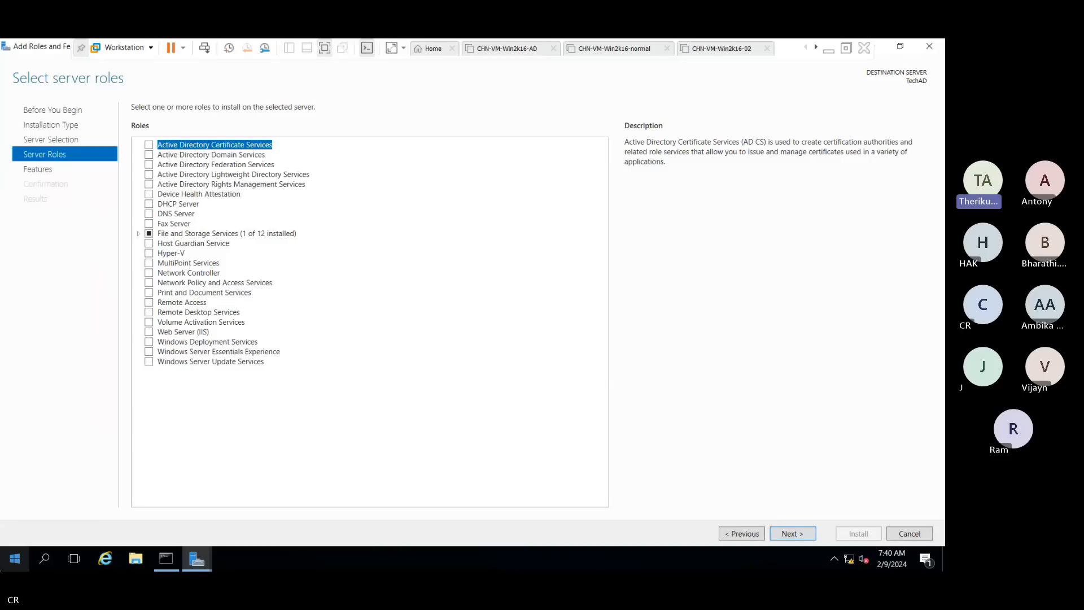
# Tick Active Directory Domain Services, accept its required features, and return to the roles list
pyautogui.click(155, 157)
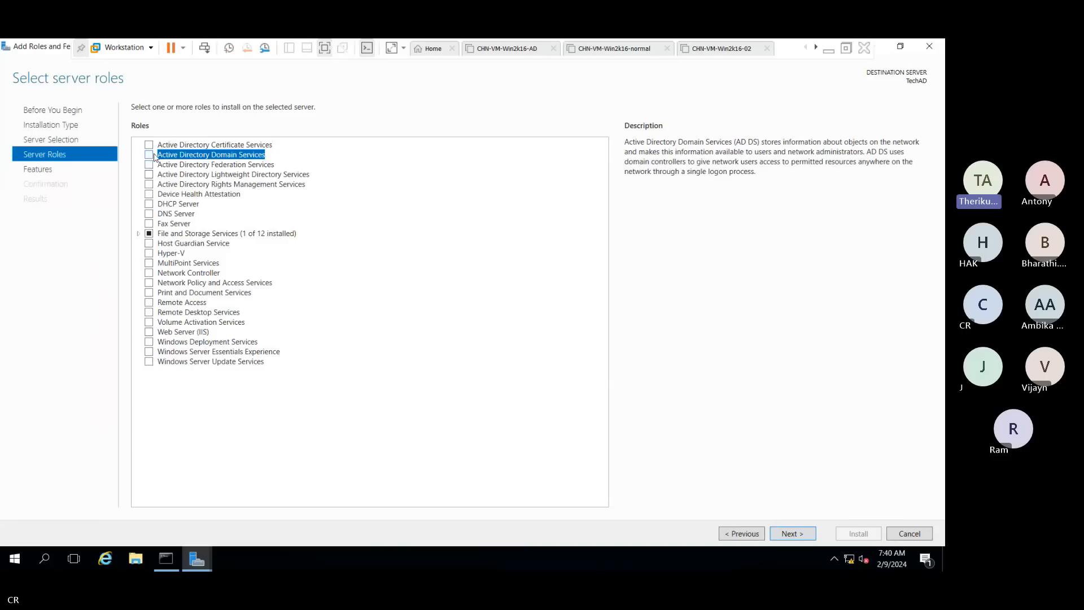
pyautogui.click(151, 157)
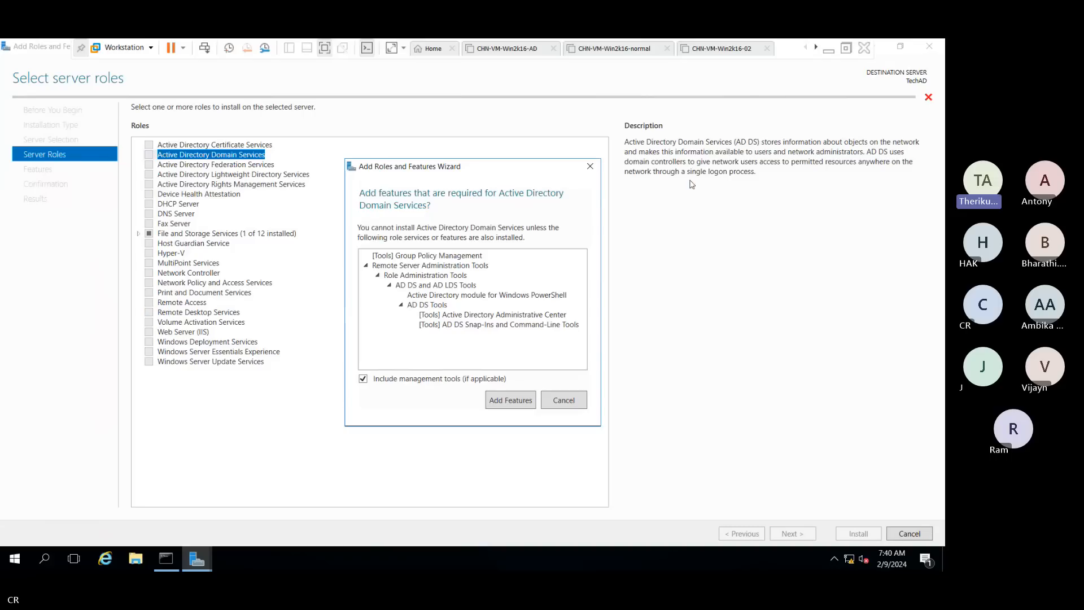
pyautogui.click(508, 401)
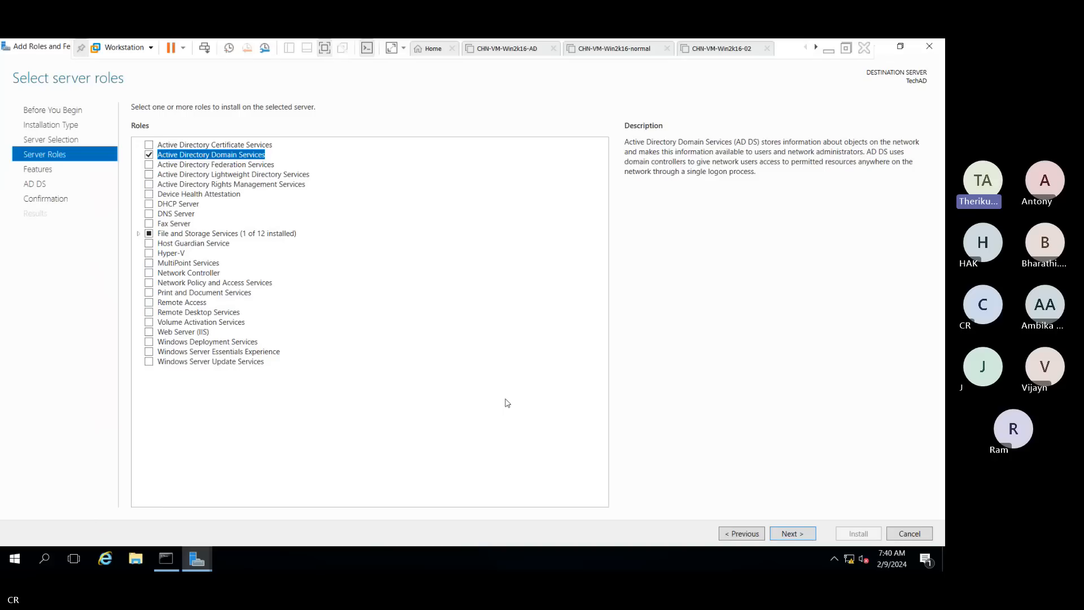
pyautogui.click(797, 535)
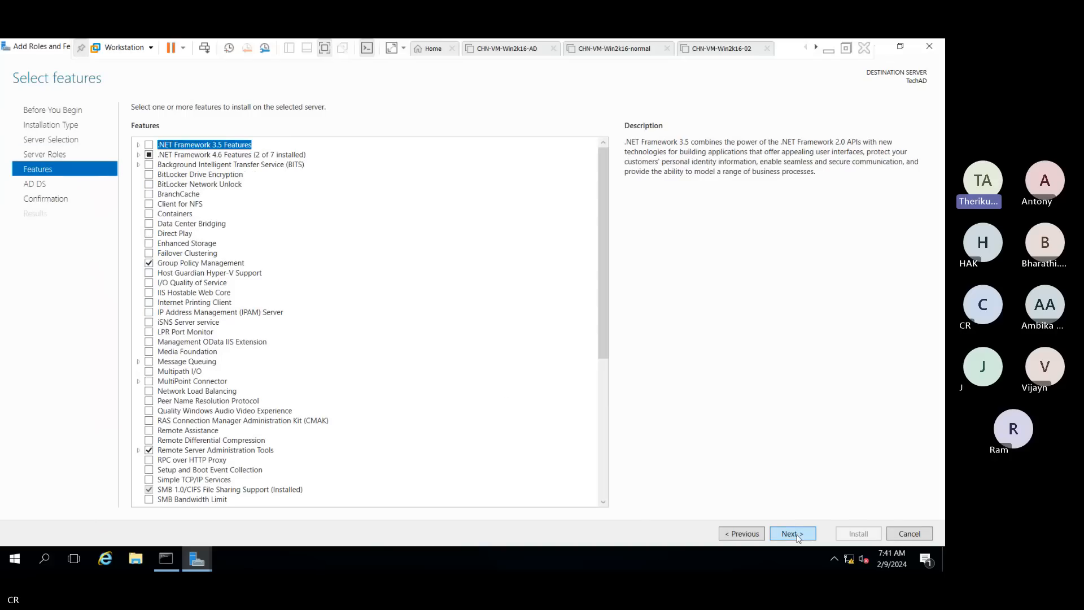
pyautogui.click(756, 534)
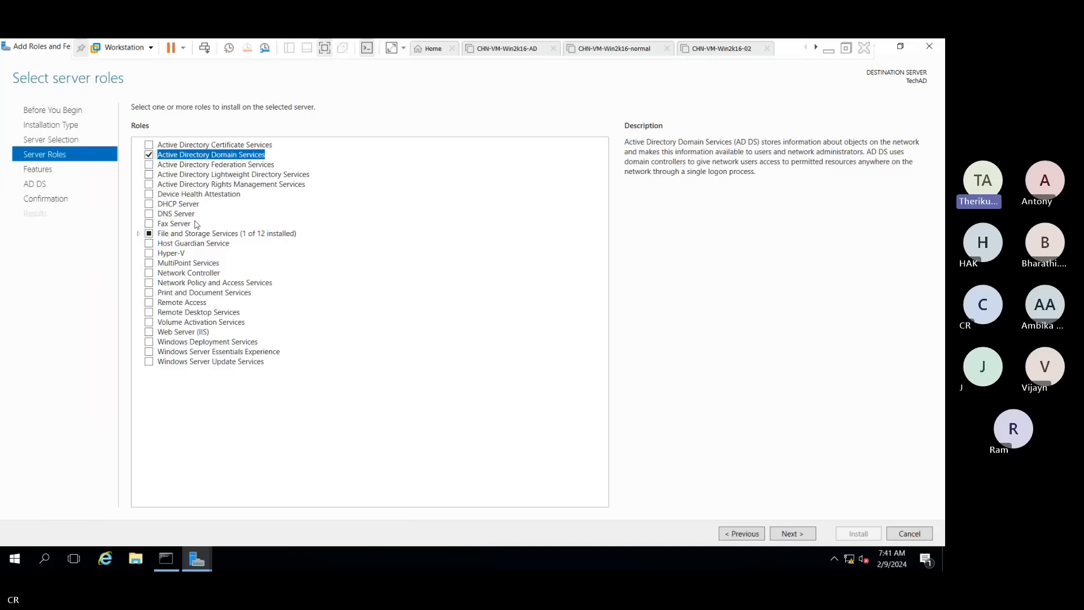
# Tick DNS Server with its management tools, continue past the static IP warning, and go to Features
pyautogui.click(175, 215)
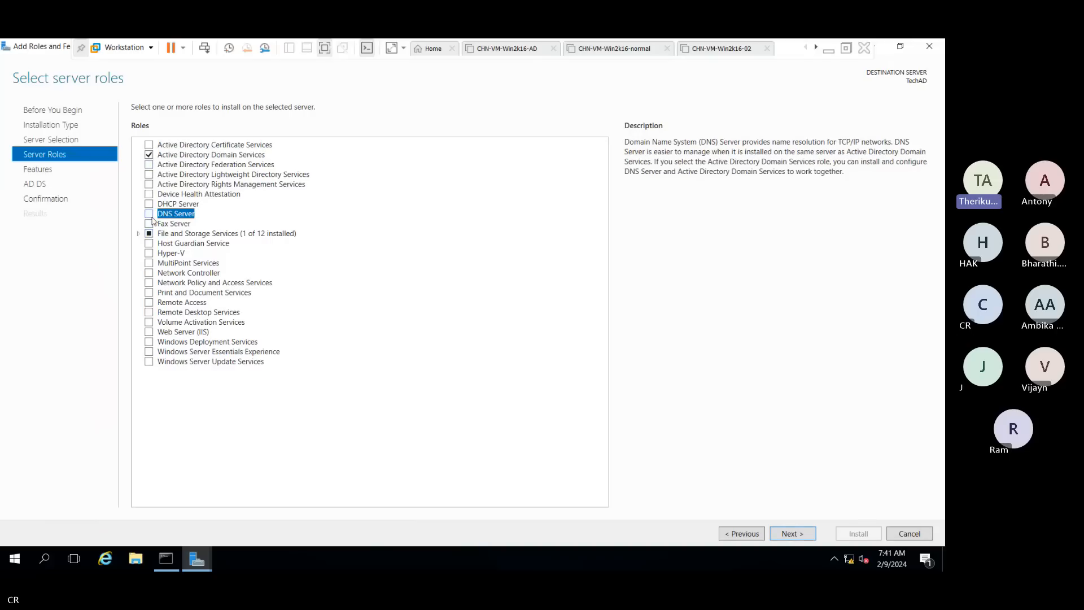
pyautogui.click(150, 216)
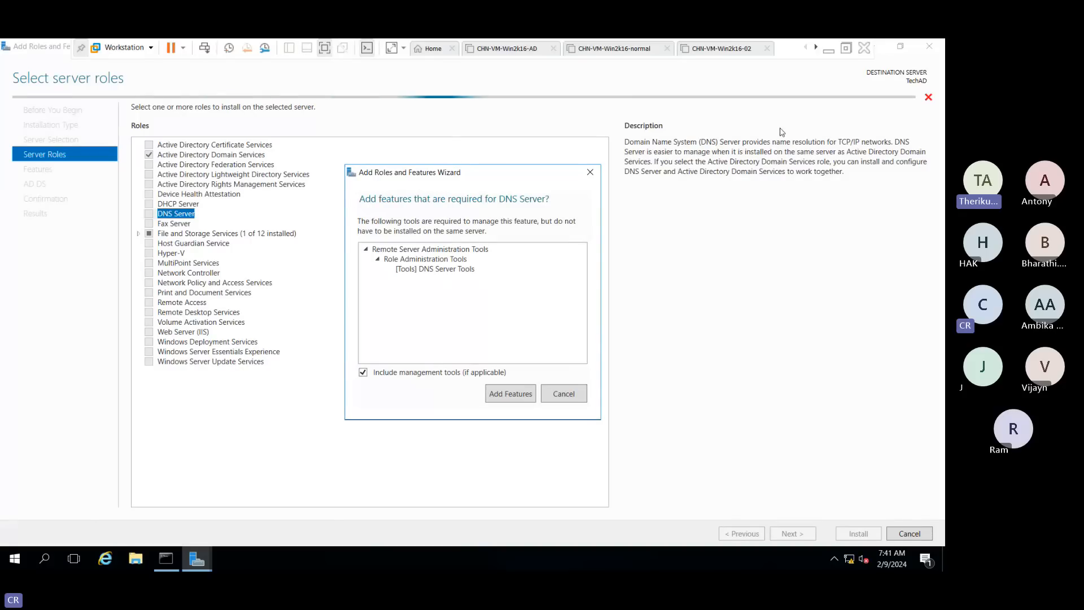
pyautogui.click(512, 394)
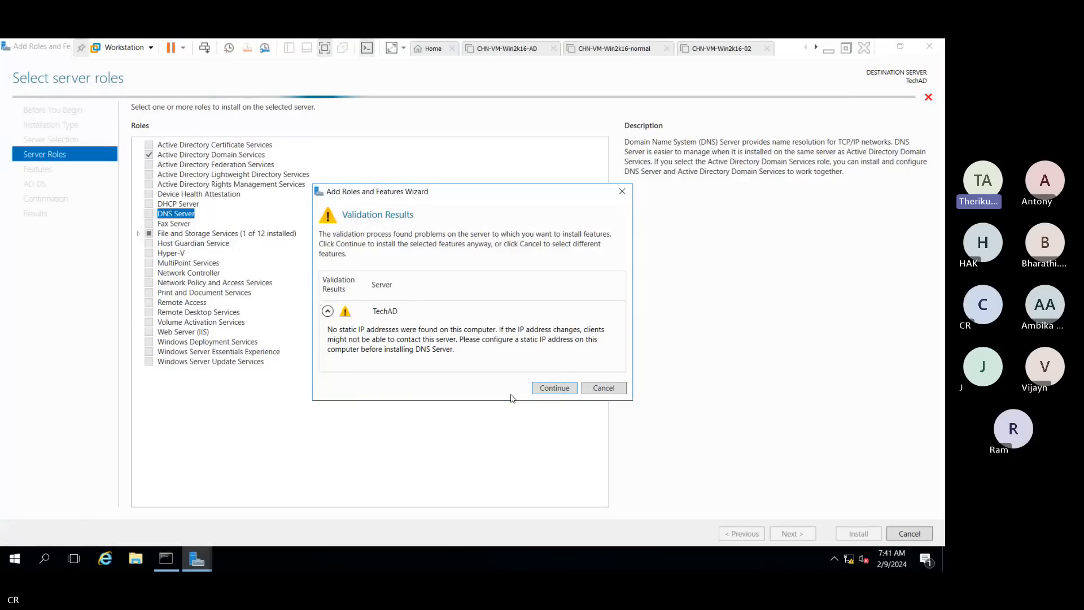
pyautogui.click(543, 391)
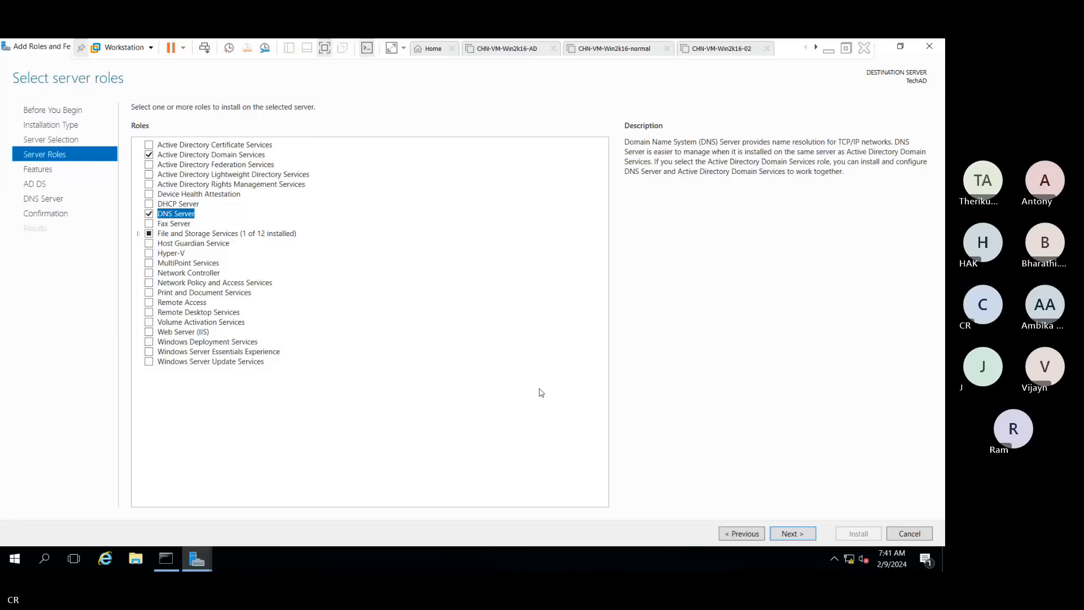
pyautogui.click(811, 537)
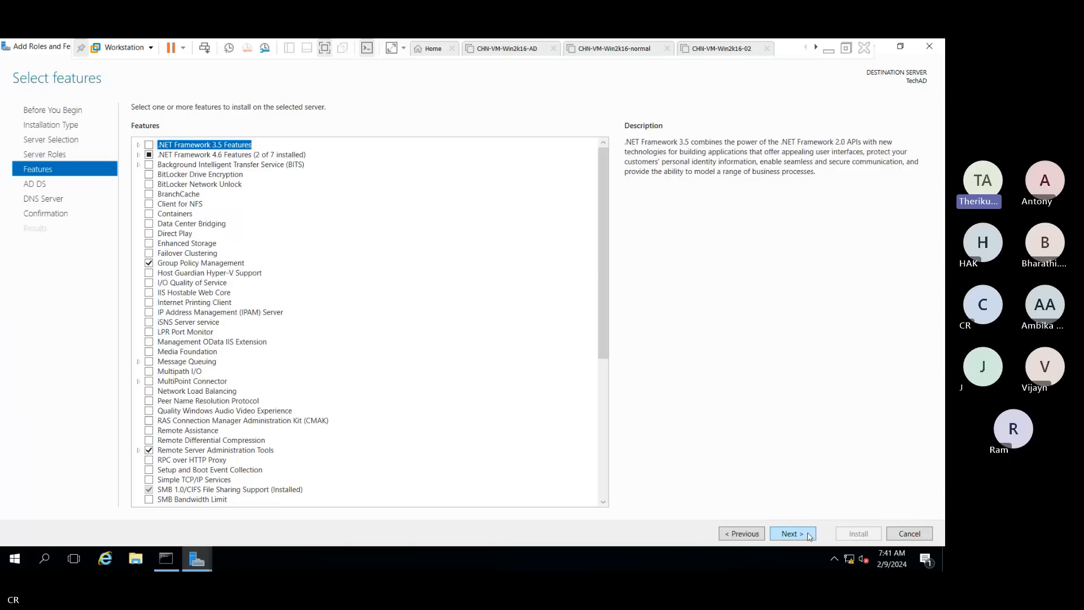
# Skip past the AD DS and DNS pages and allow automatic restart on the confirmation page
pyautogui.click(810, 536)
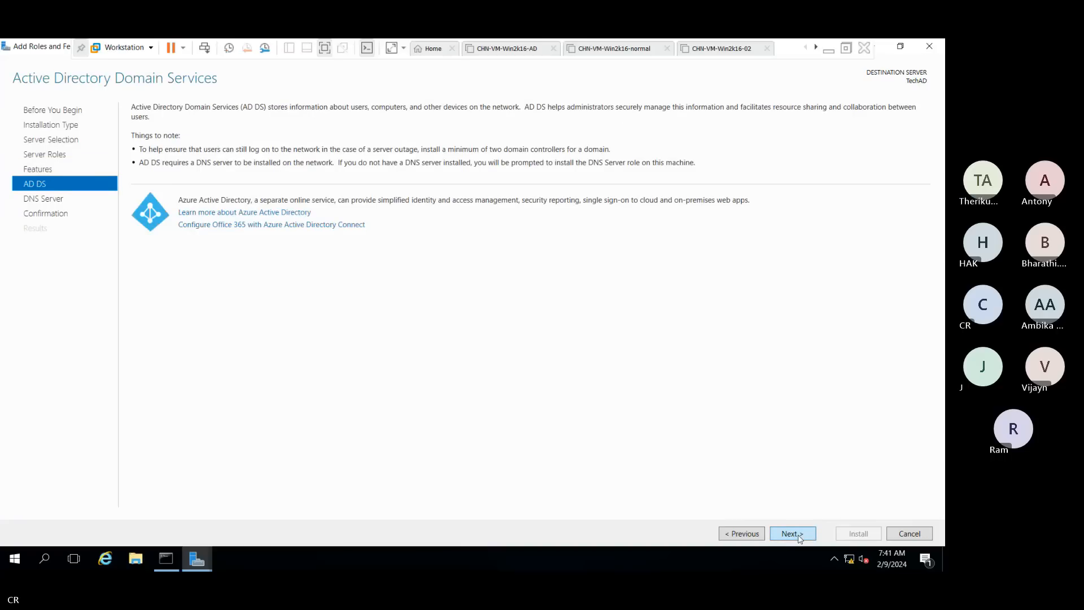
pyautogui.click(800, 538)
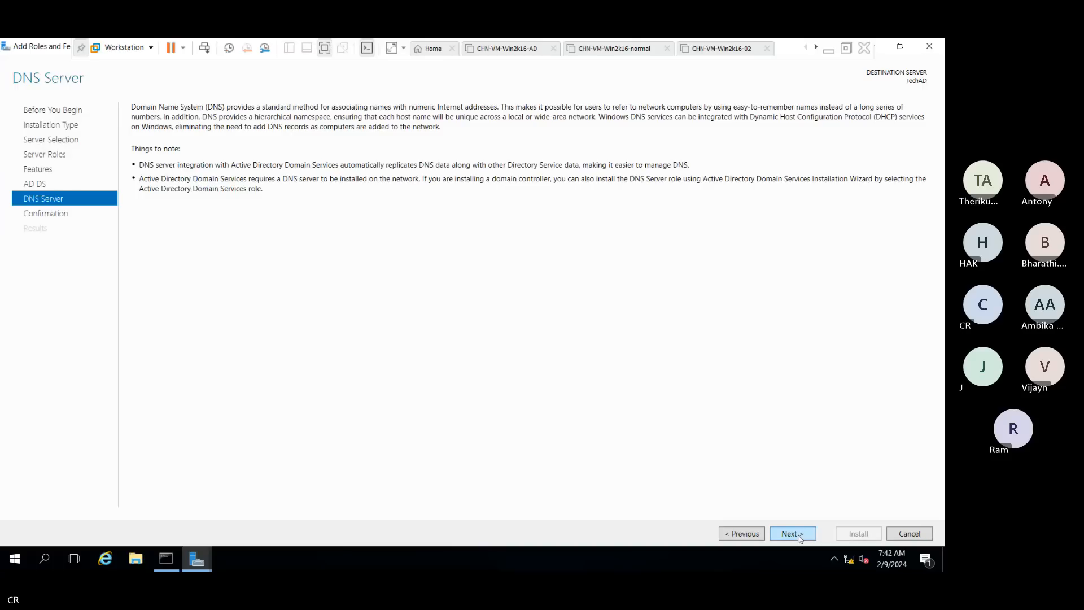
pyautogui.click(793, 533)
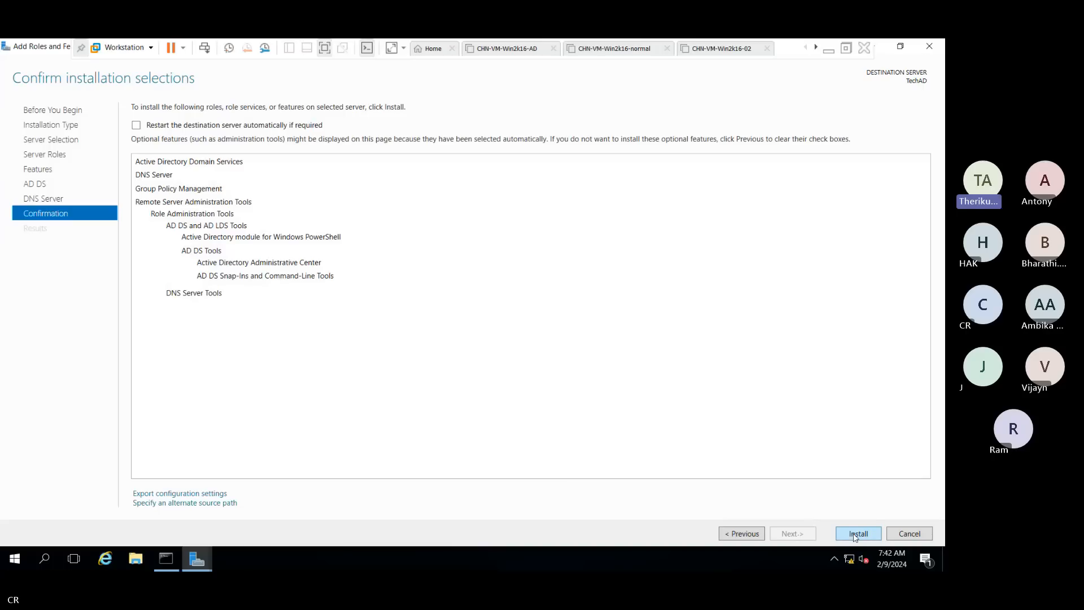
pyautogui.click(135, 126)
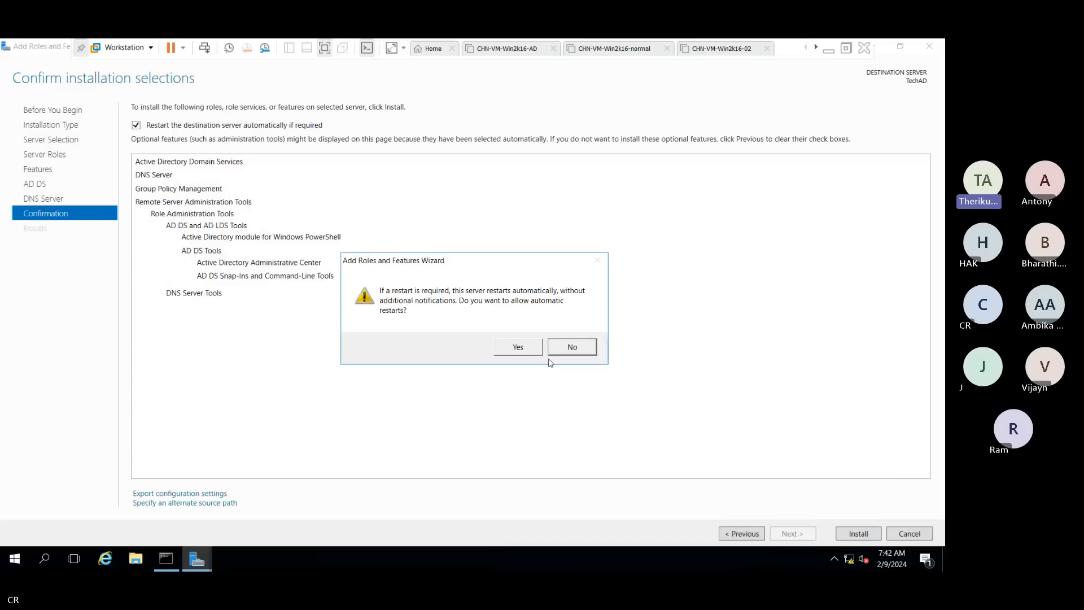
pyautogui.click(523, 347)
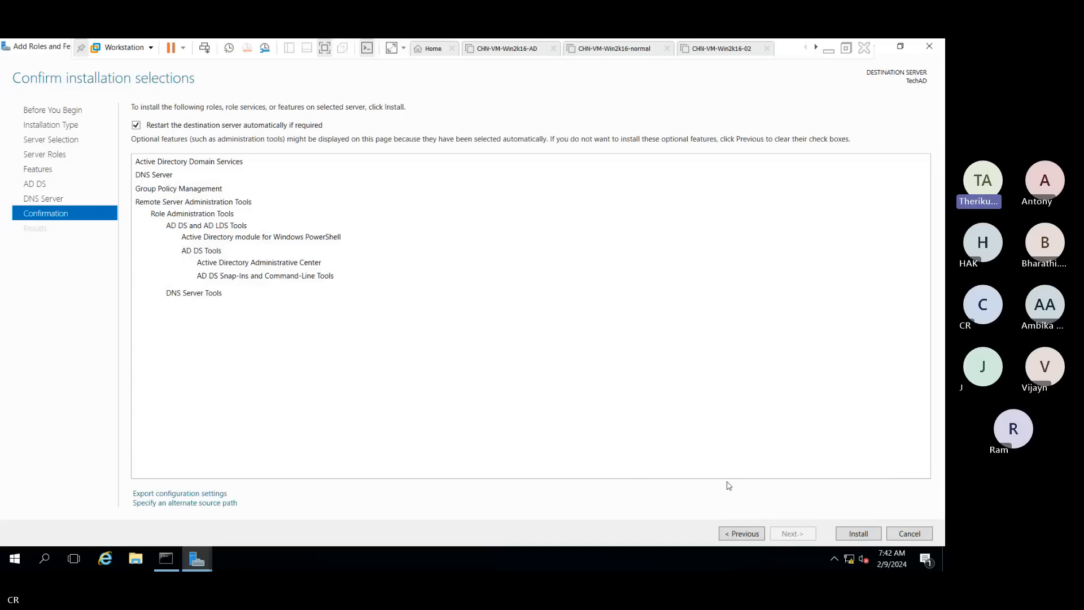
# Install the AD DS and DNS Server roles on TechAD, then close the finished wizard
pyautogui.click(859, 533)
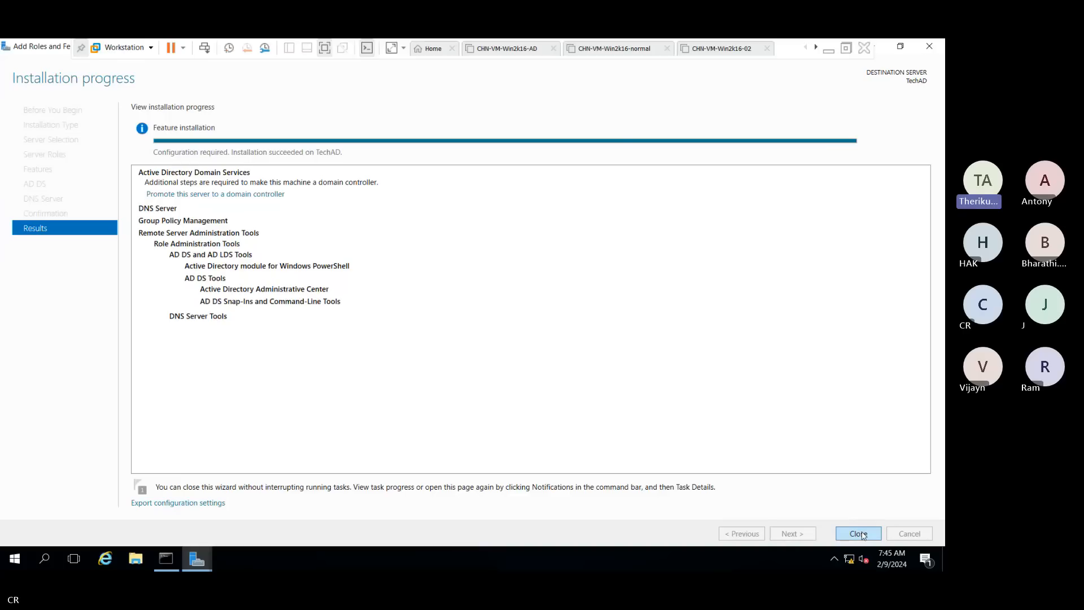
pyautogui.click(859, 533)
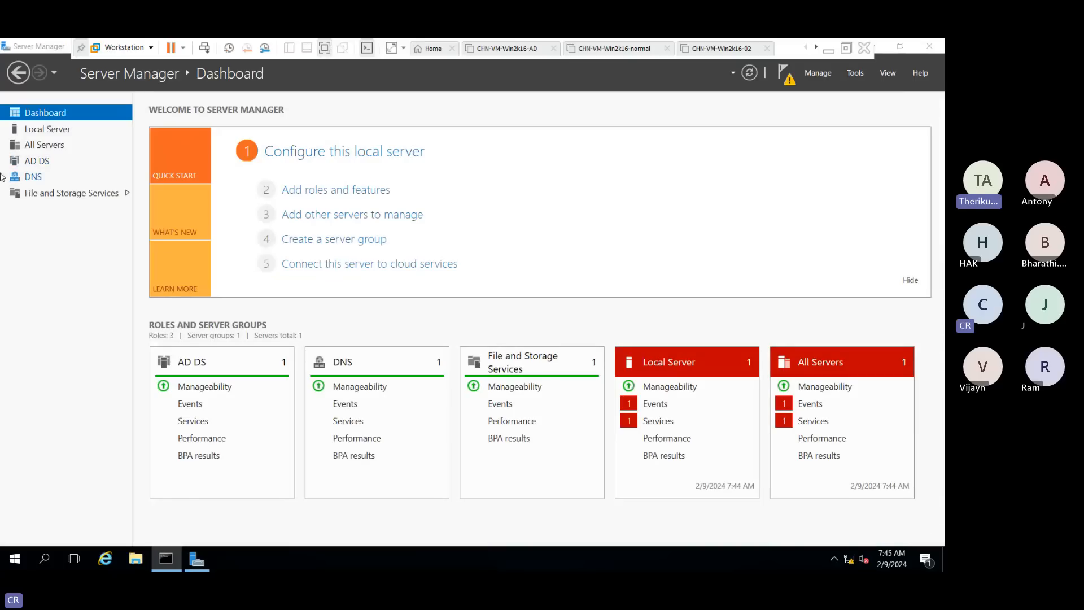
# From the Notifications flag, choose 'Promote this server to a domain controller' for TECHAD
pyautogui.click(790, 81)
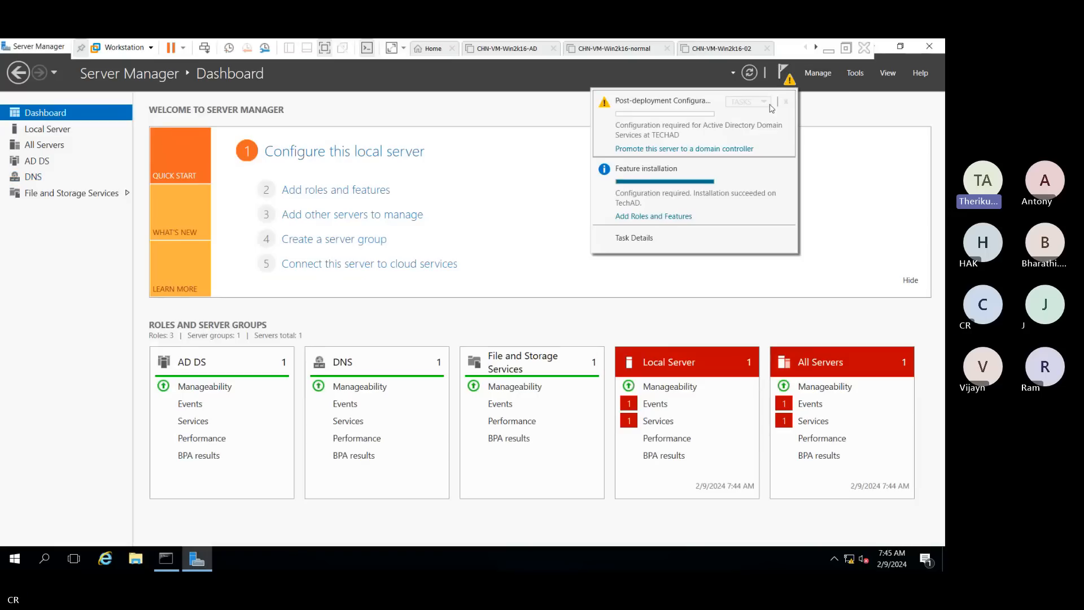
pyautogui.click(726, 150)
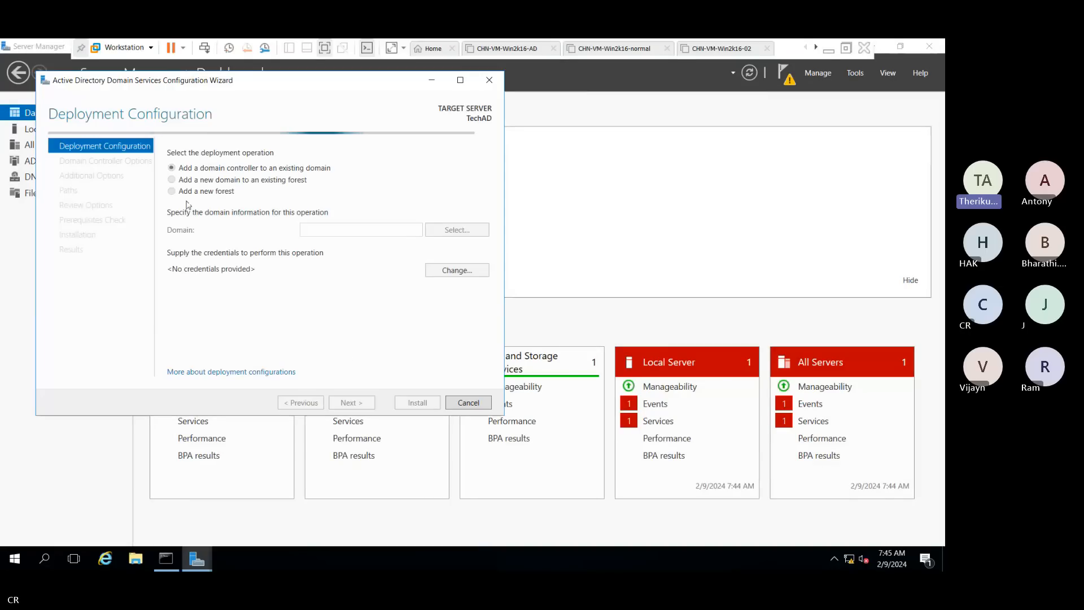
# Maximize the AD DS Configuration Wizard window on its Deployment Configuration page
pyautogui.click(461, 80)
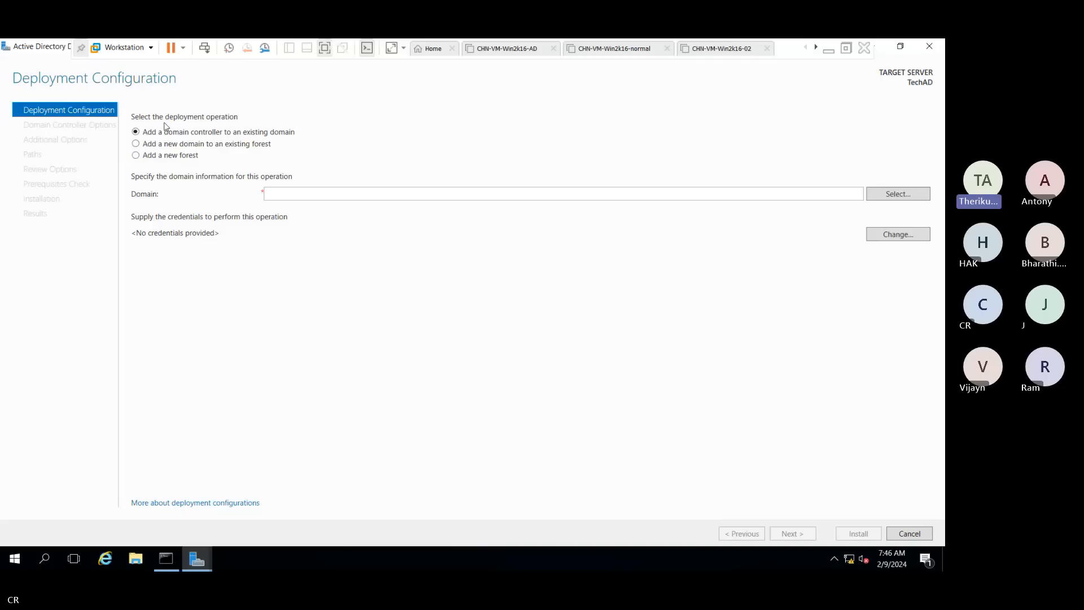
# Choose 'Add a new forest' with root domain name tech.local and continue
pyautogui.click(148, 157)
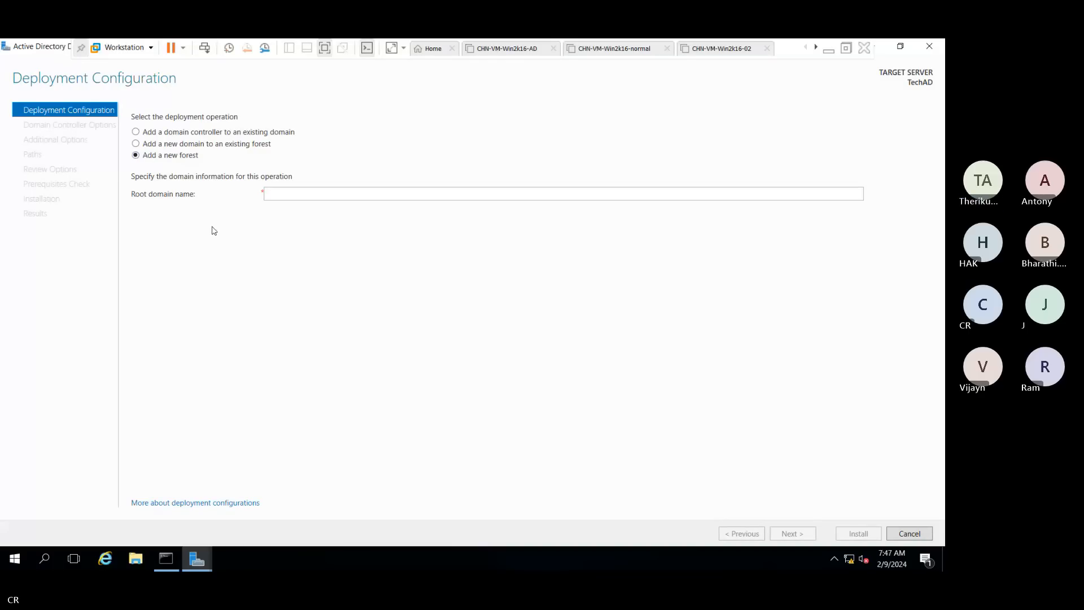
pyautogui.click(333, 197)
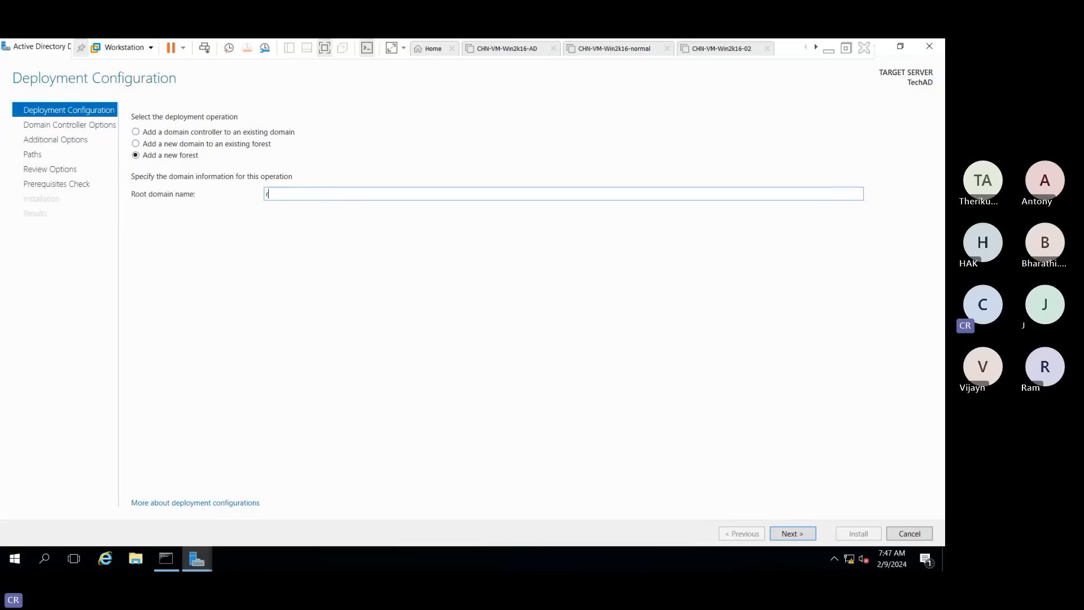
pyautogui.write('tech')
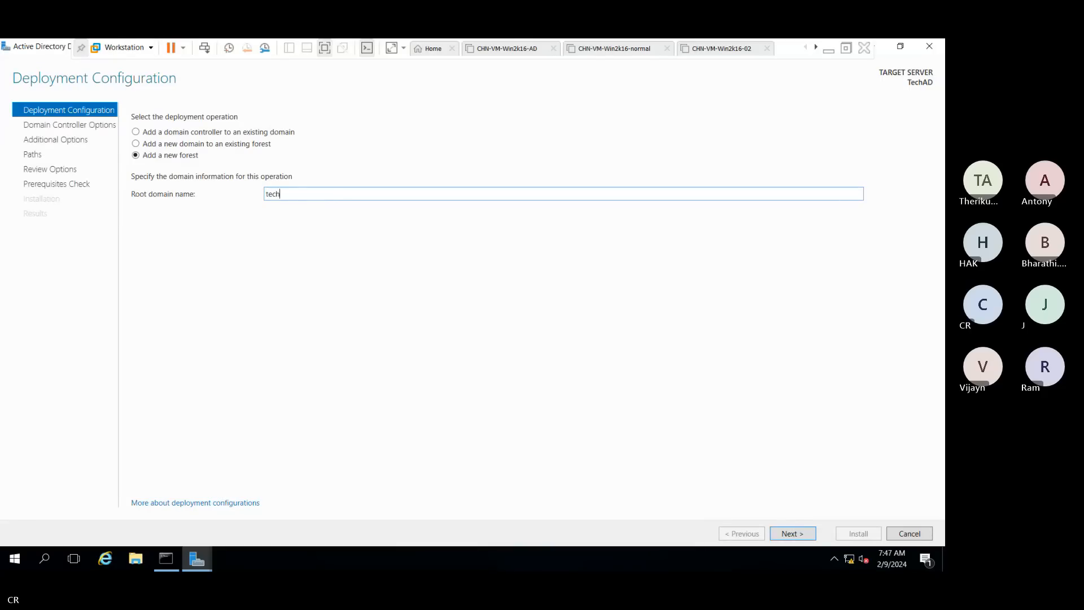
pyautogui.write('.local')
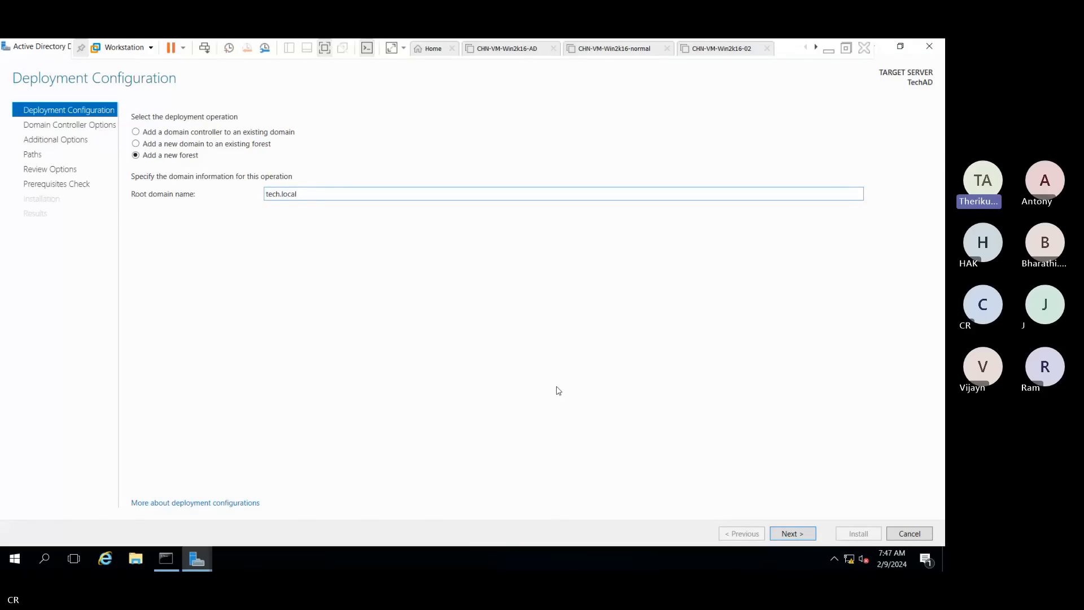
pyautogui.click(802, 539)
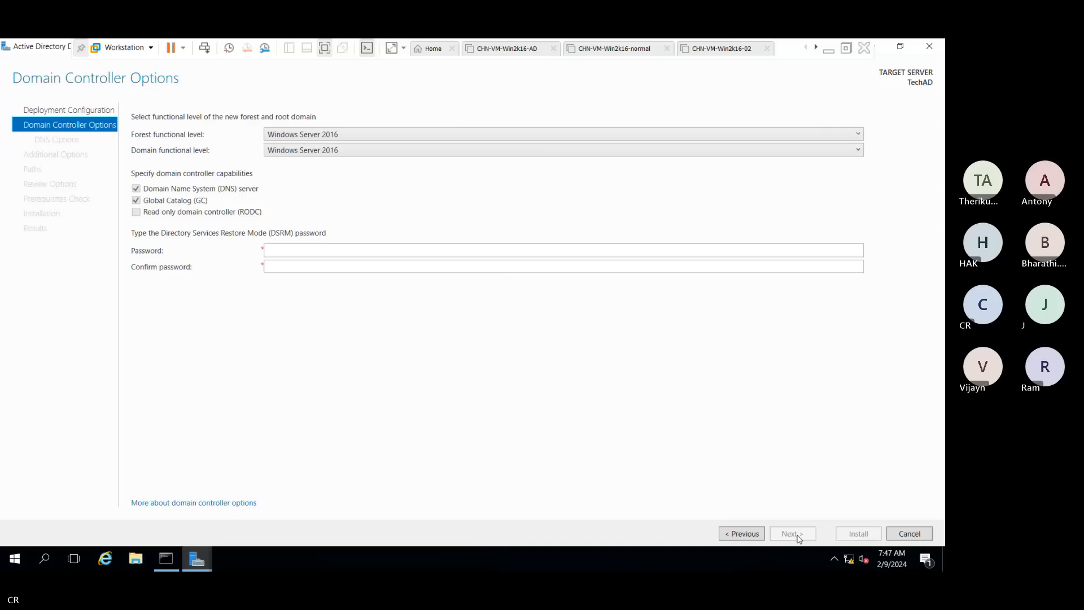
# Enter and confirm the DSRM password on Domain Controller Options and continue
pyautogui.click(296, 249)
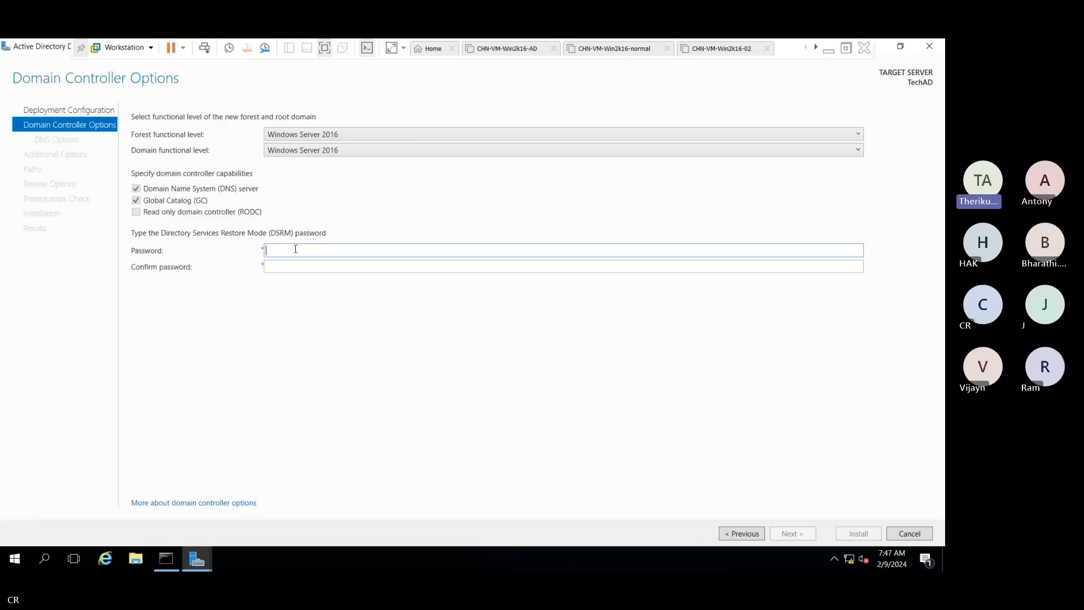
pyautogui.write('P')
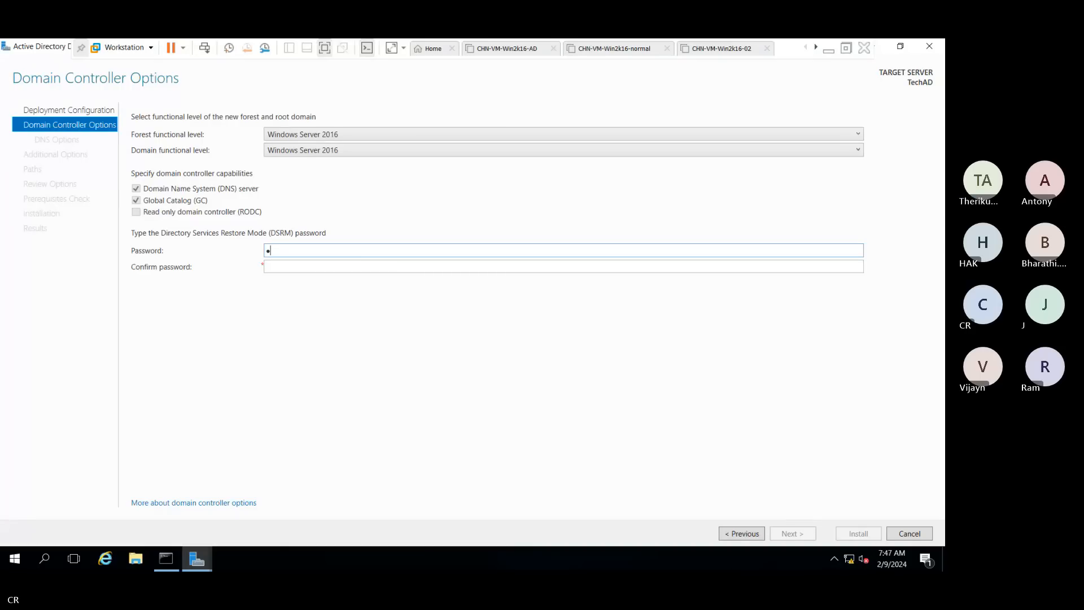
pyautogui.write('@ssw0rd1!')
pyautogui.press('Tab')
pyautogui.write('P@ssw0r')
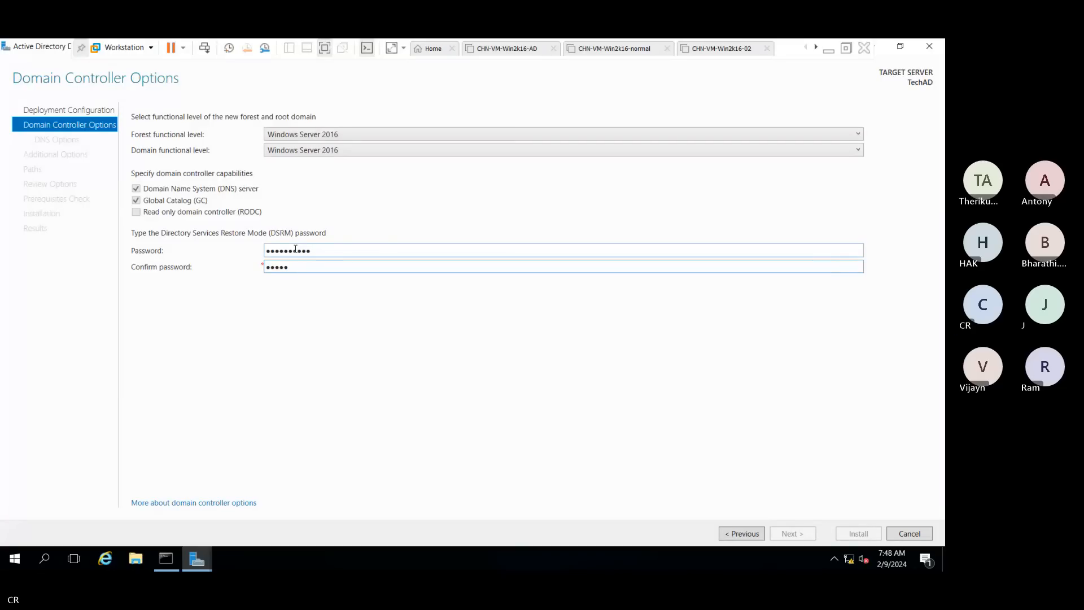
pyautogui.write('d1!')
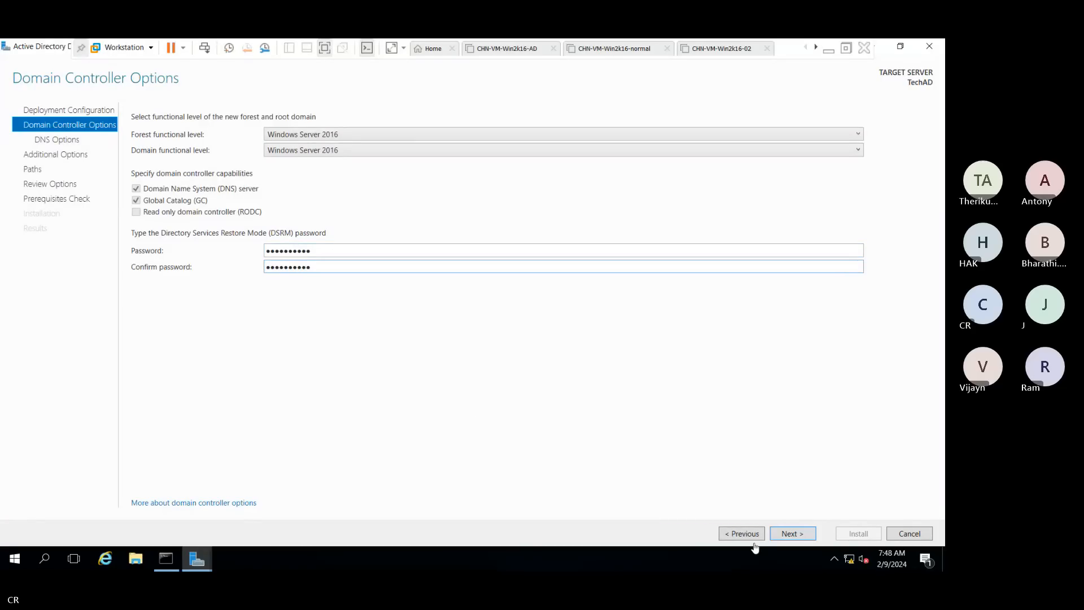
pyautogui.click(793, 534)
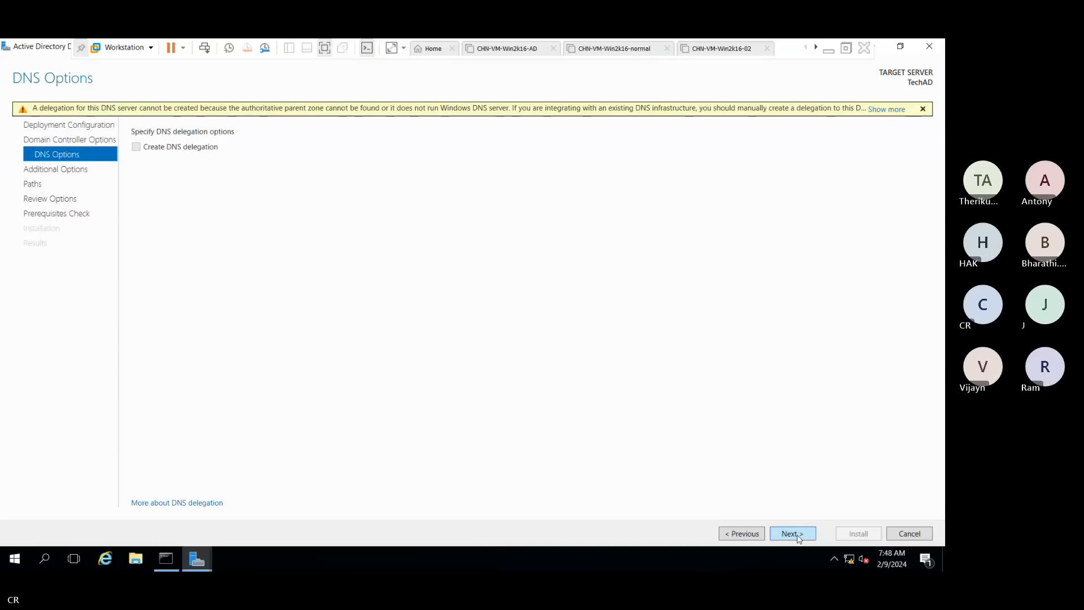
# Skip DNS delegation and keep NetBIOS name TECH, advancing to the Paths page
pyautogui.click(793, 534)
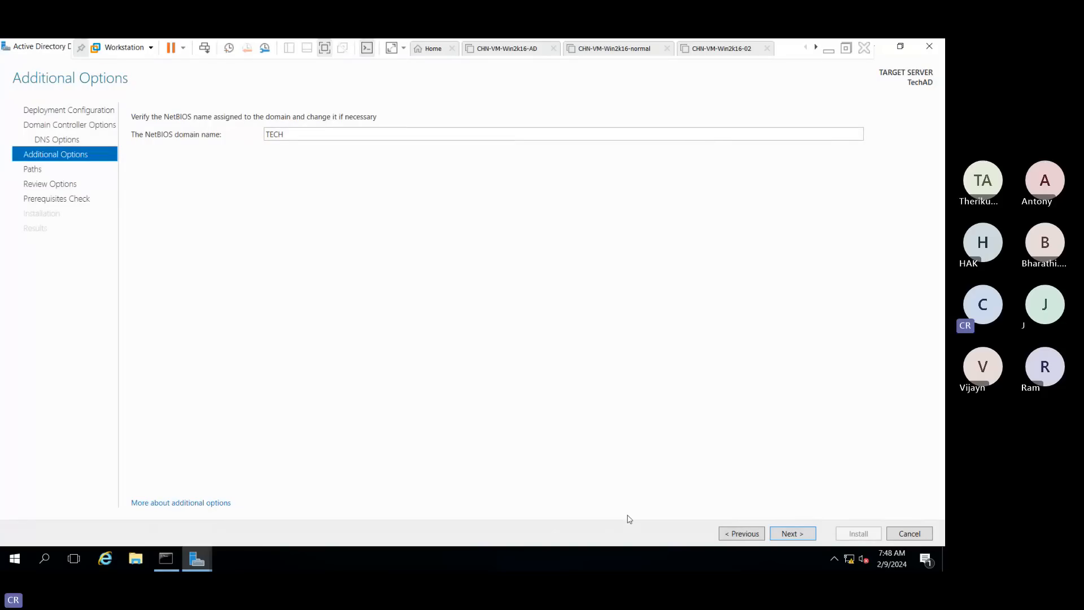
pyautogui.click(794, 535)
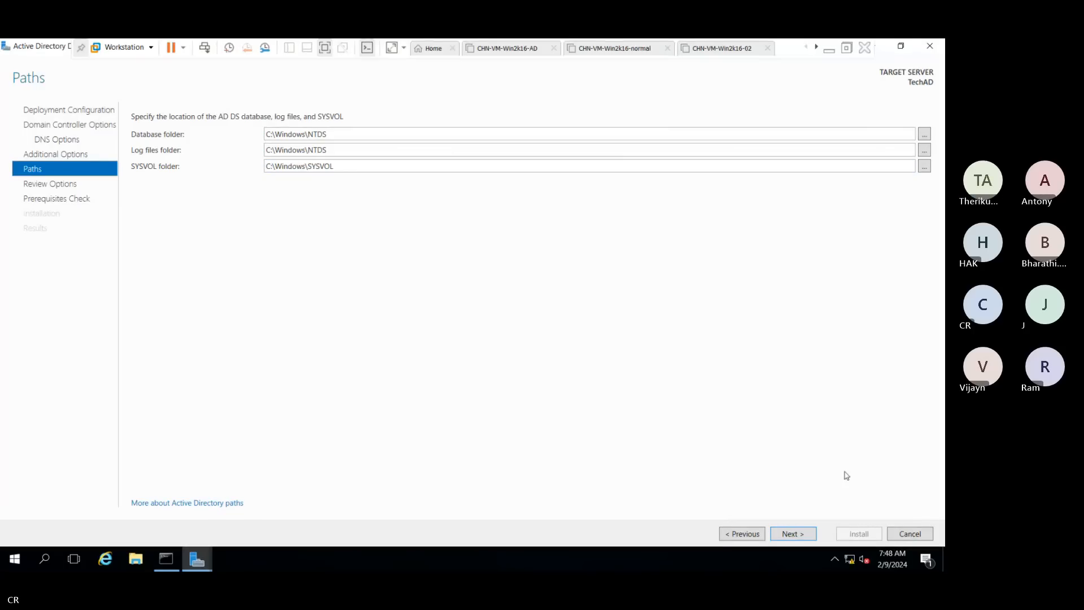
# Keep default C:\Windows\NTDS and SYSVOL paths, pass prerequisites, and install AD DS for tech.local
pyautogui.click(785, 536)
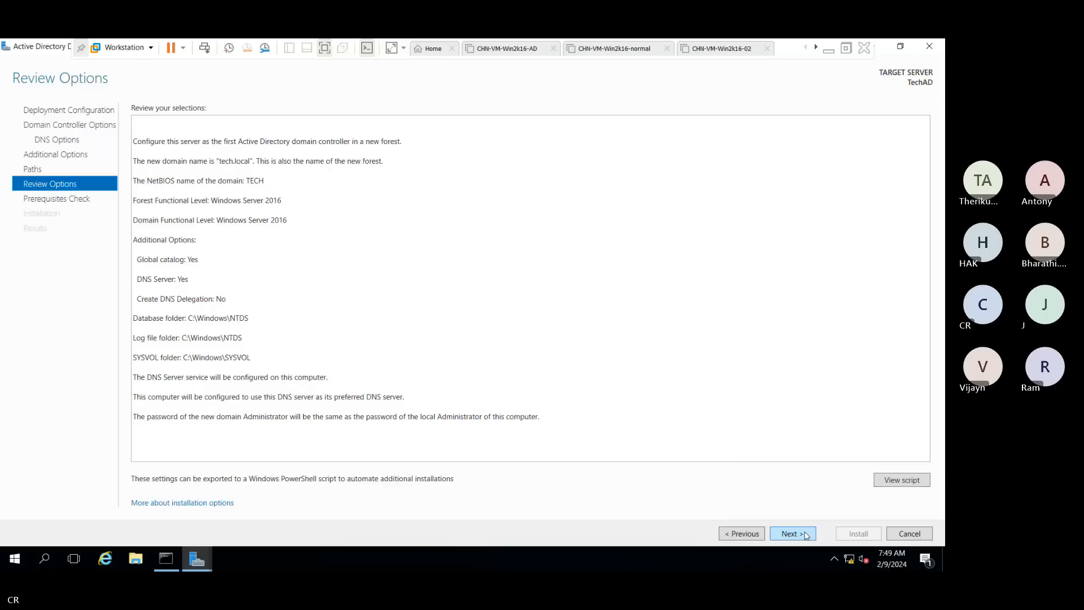
pyautogui.click(807, 535)
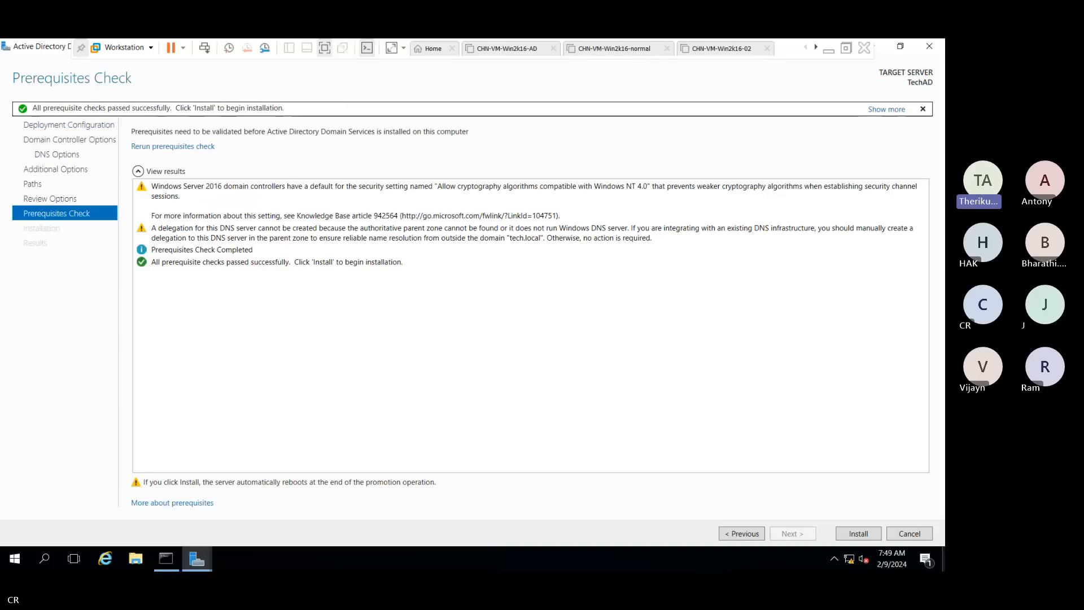
pyautogui.click(859, 534)
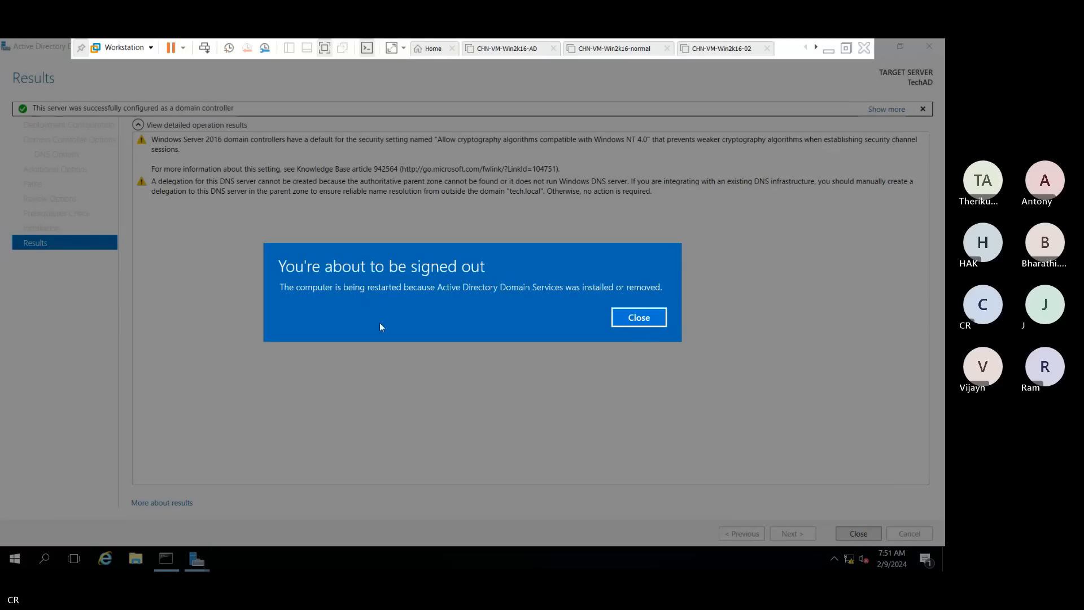
# Dismiss the sign-out notice and close the Results page so TechAD restarts
pyautogui.click(646, 312)
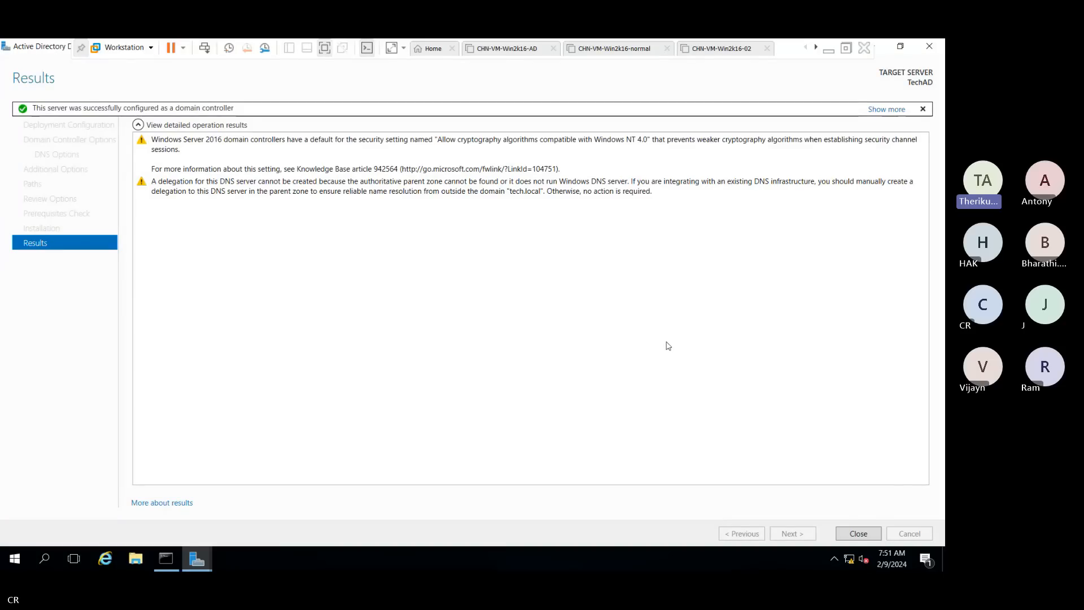
pyautogui.click(858, 534)
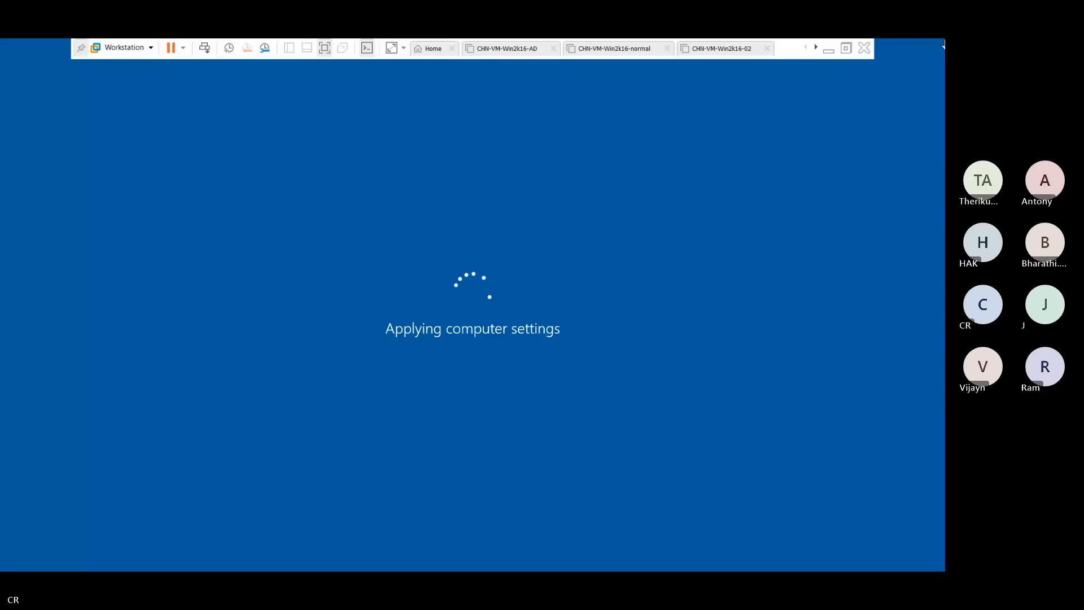
# Mute the microphone in the Teams meeting, then restore the VMware Workstation window
pyautogui.click(828, 50)
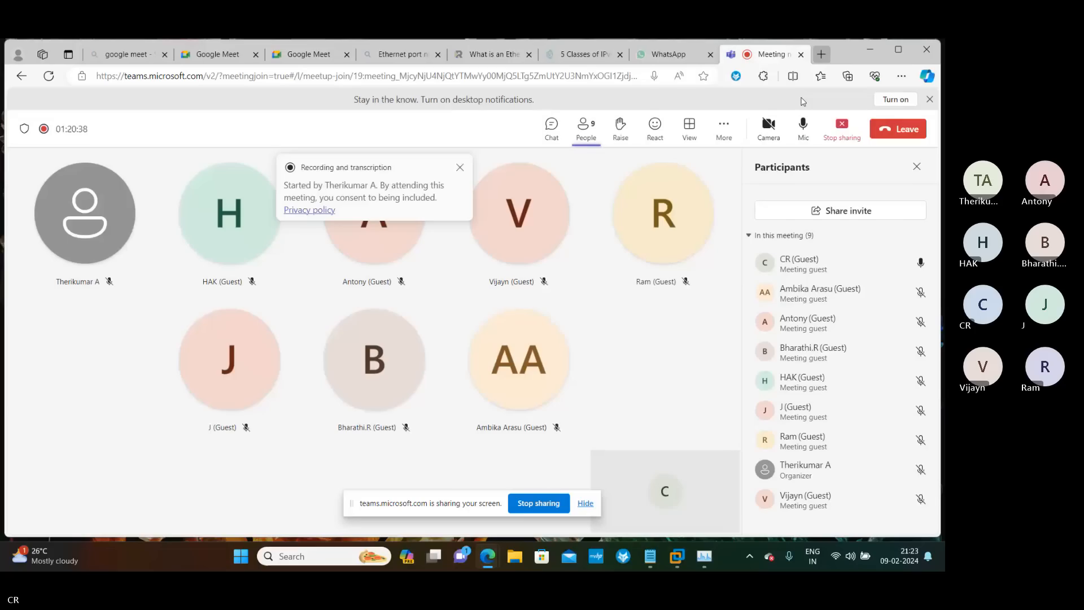
pyautogui.click(803, 124)
pyautogui.moveTo(669, 556)
pyautogui.click(780, 491)
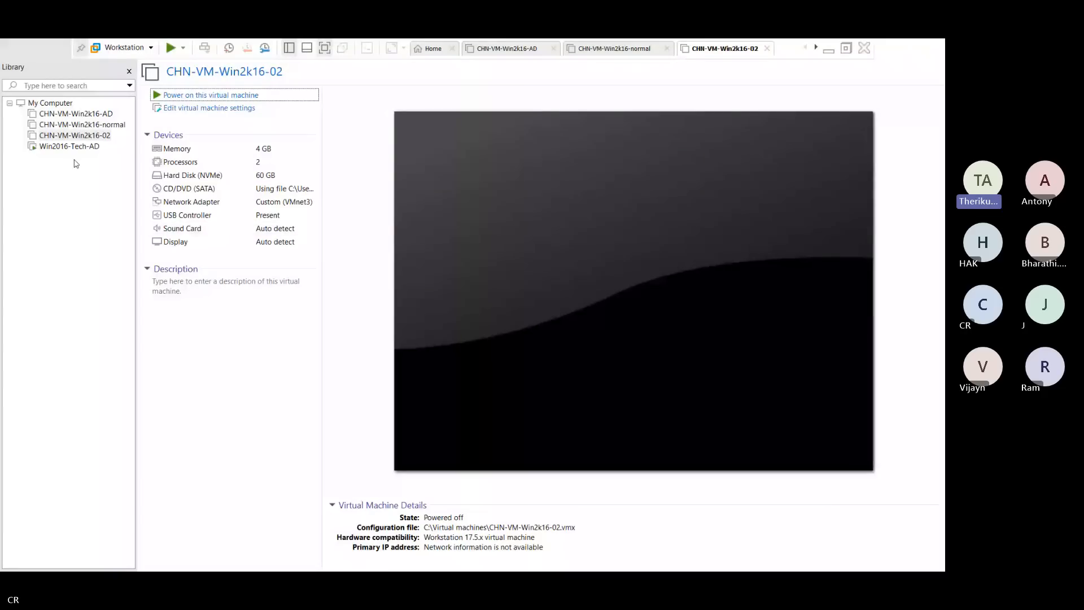
# Switch to the Win2016-Tech-AD virtual machine tab to watch its reboot
pyautogui.click(70, 147)
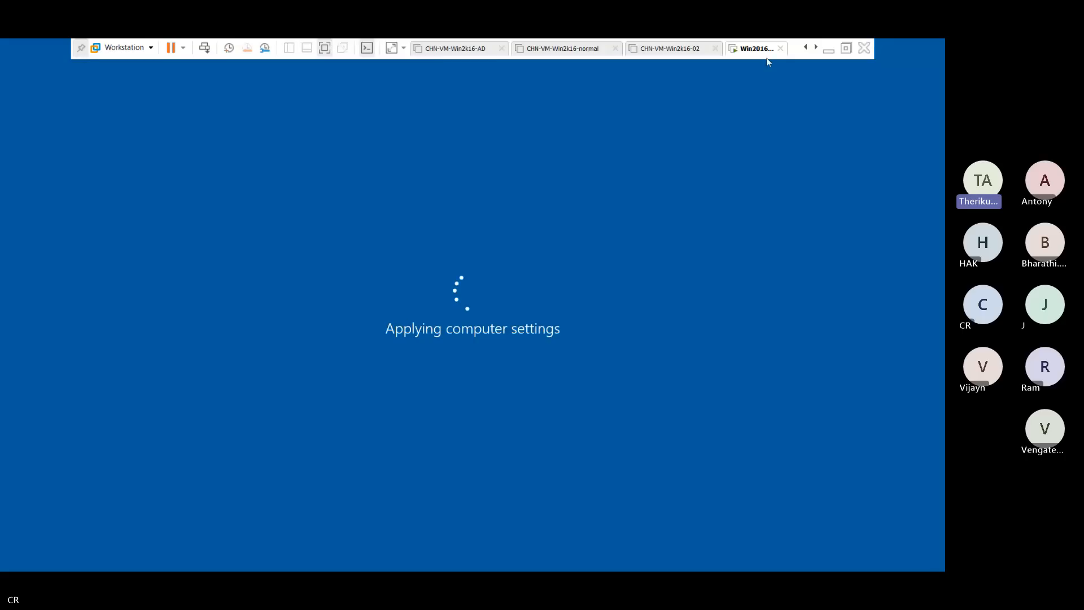
# Return to the restarting Win2016-Tech-AD virtual machine in VMware Workstation, now at its lock screen
pyautogui.click(829, 48)
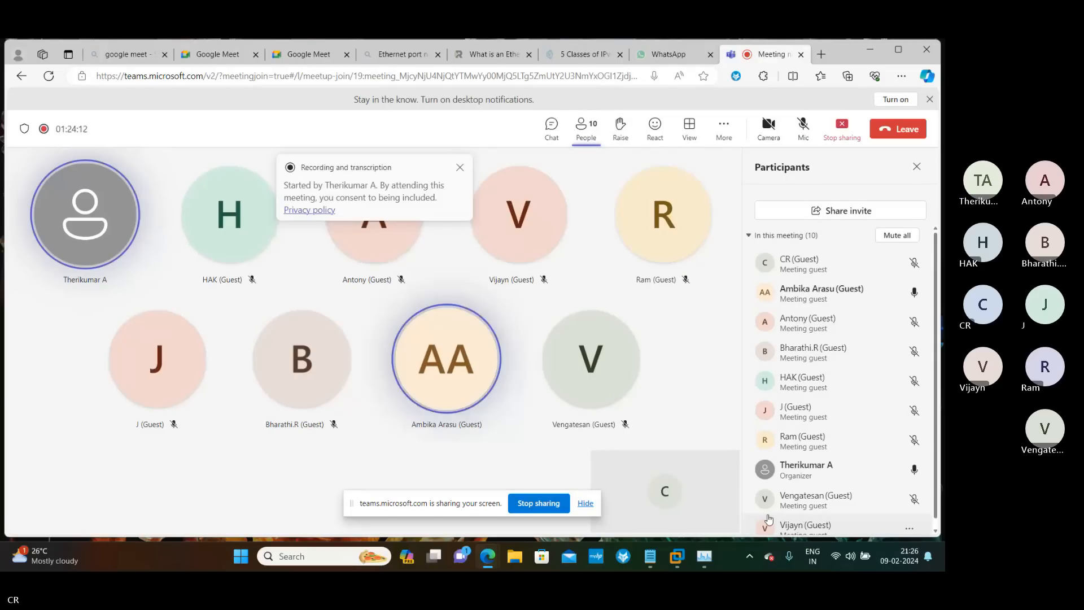
pyautogui.hotkey('alt', 'Tab')
pyautogui.click(846, 498)
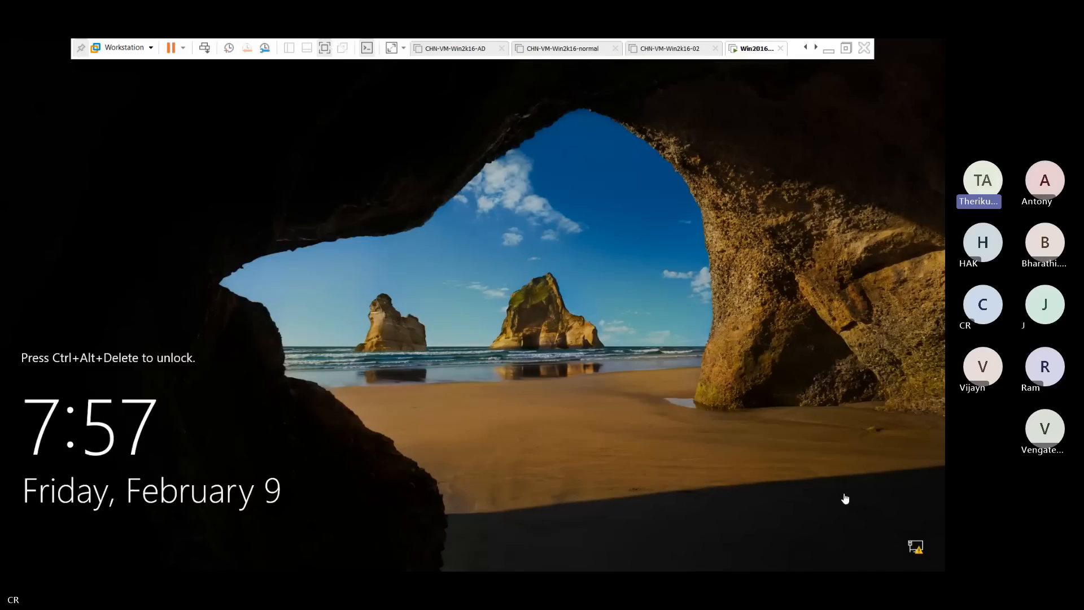
# Send Ctrl+Alt+Del and enter the TECH\Administrator account password
pyautogui.click(205, 49)
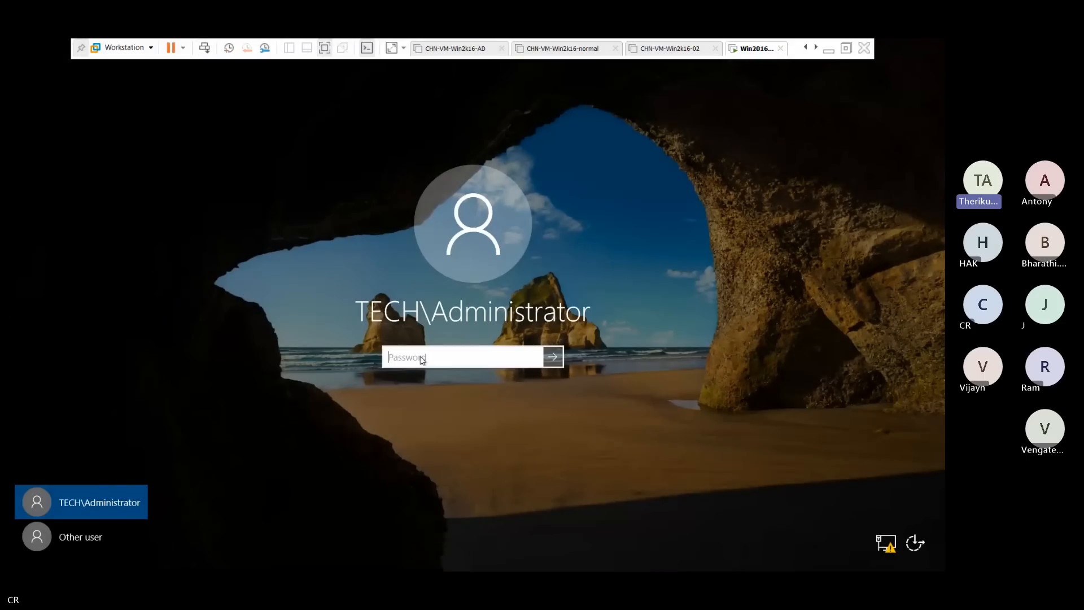
pyautogui.write('•••••')
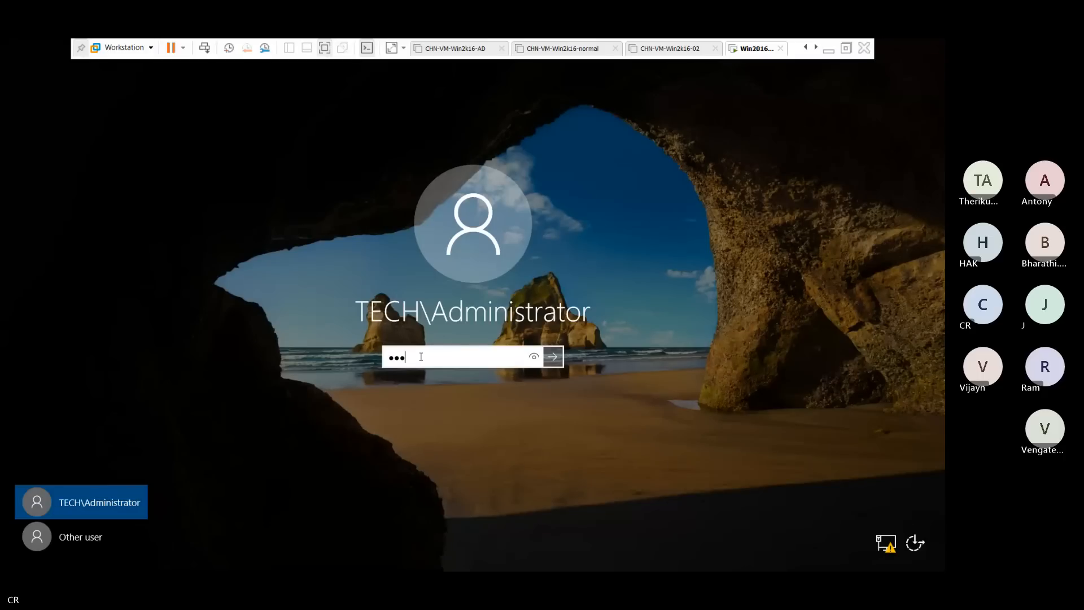
pyautogui.write('•••••')
# Submit the password to sign in as TECH\Administrator and reach the Server Manager Dashboard
pyautogui.press('Return')
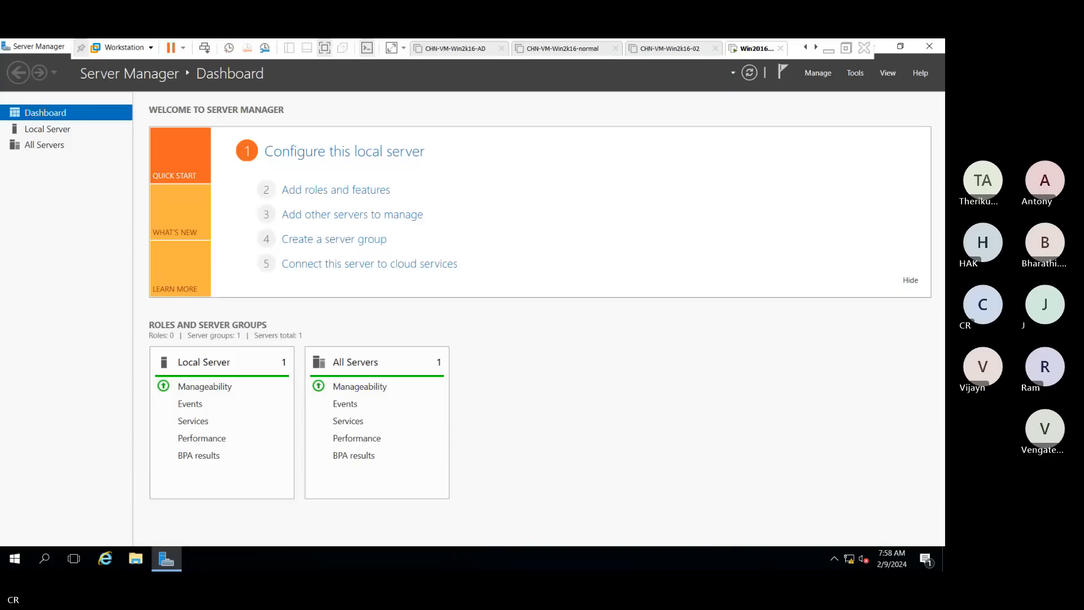
# Check the Tools menu, then confirm the Dashboard lists AD DS, DNS and File and Storage Services
pyautogui.click(855, 74)
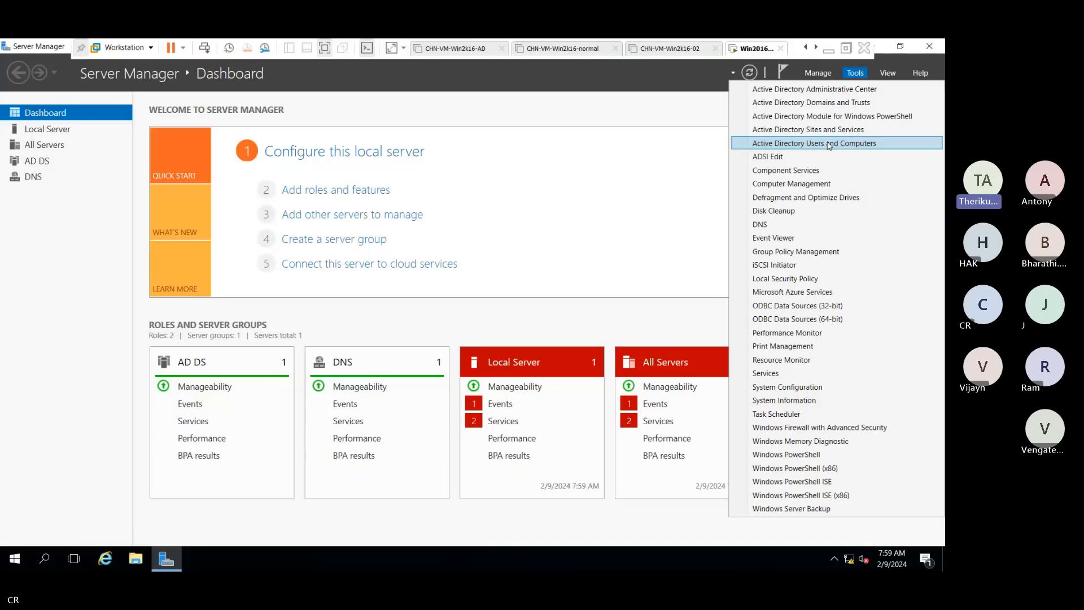
pyautogui.click(829, 144)
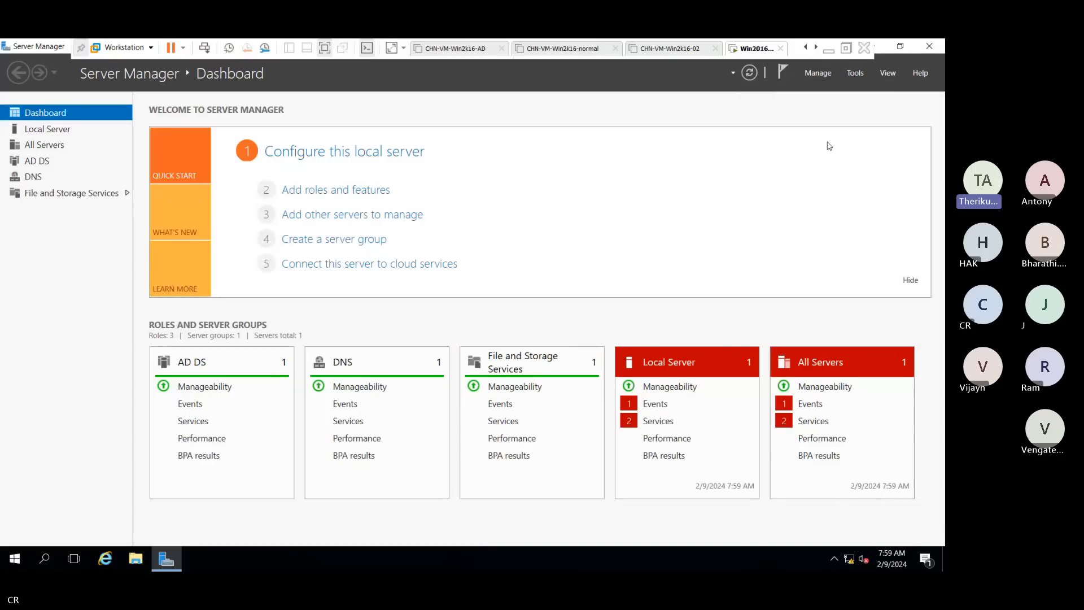